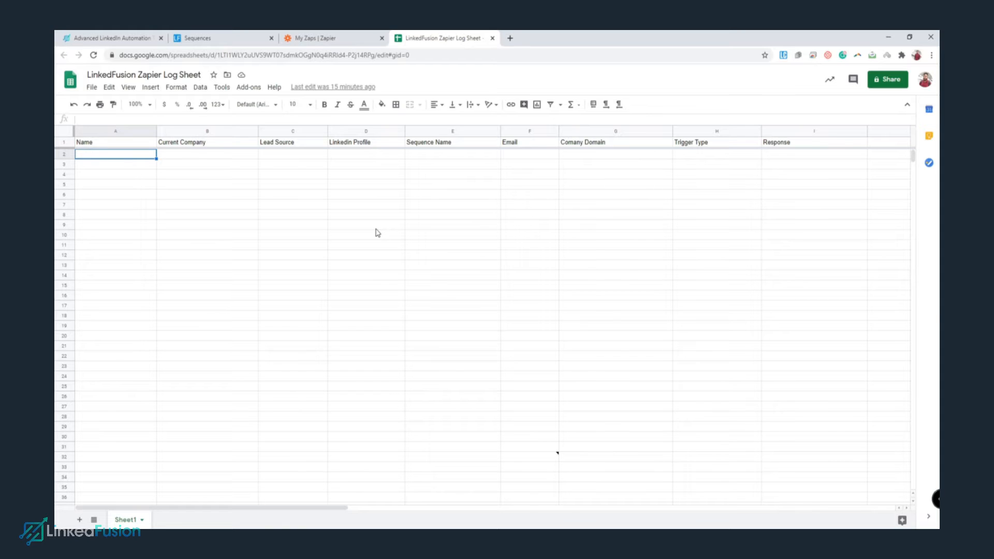
Create a new Zap with a Webhooks by Zapier Catch Hook trigger and copy its webhook URL.
{"action": "left_click", "coordinate": [330, 37]}
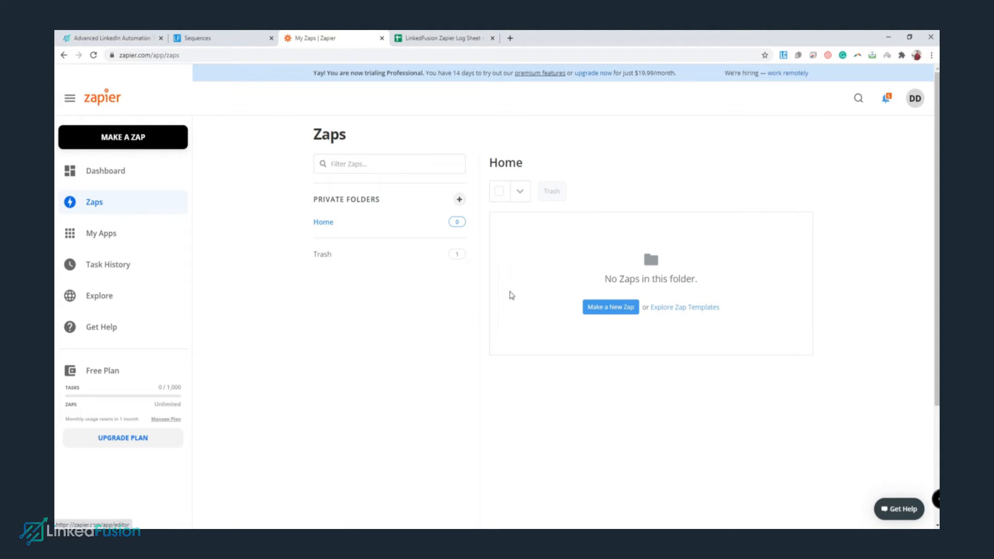
{"action": "left_click", "coordinate": [607, 308]}
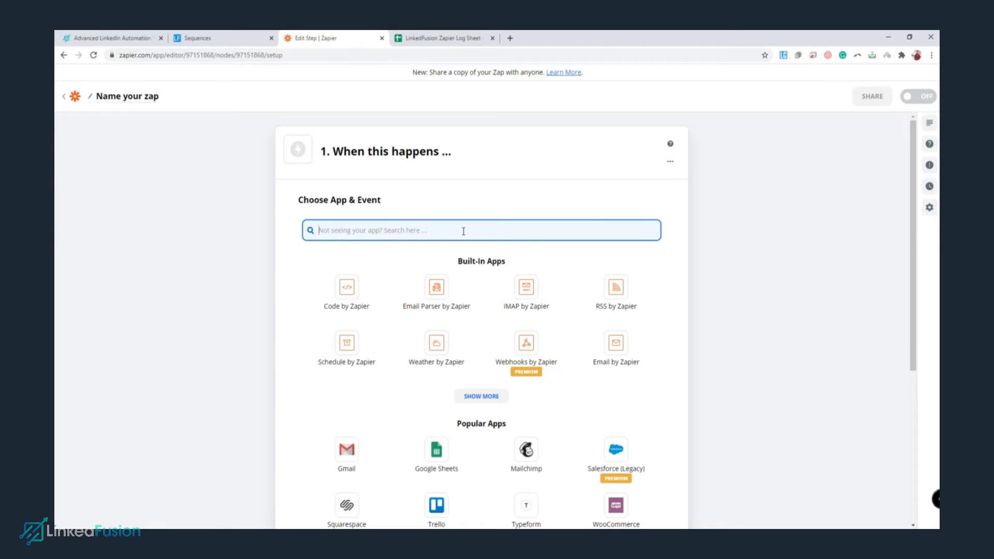
{"action": "left_click", "coordinate": [527, 367]}
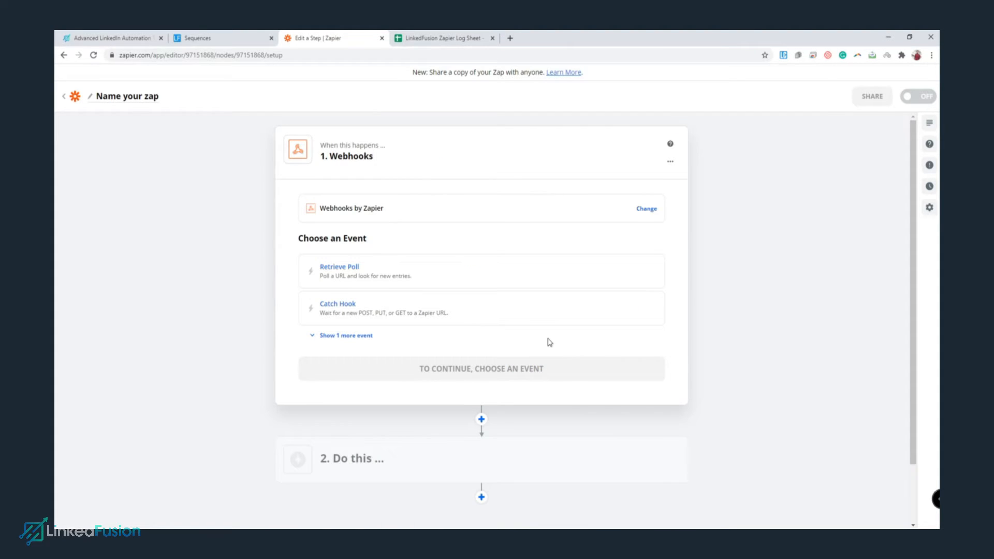
{"action": "left_click", "coordinate": [479, 310]}
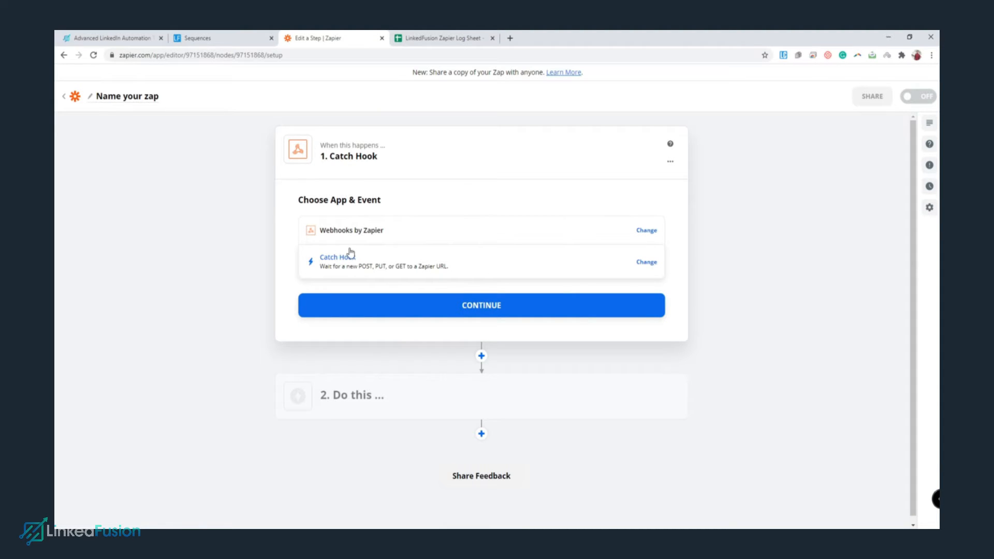
{"action": "left_click", "coordinate": [457, 310]}
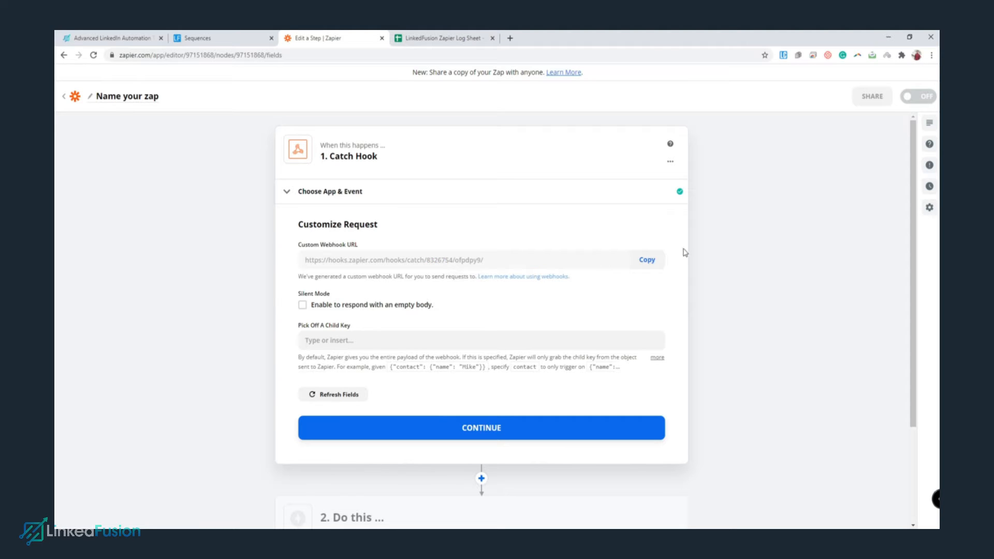
{"action": "left_click", "coordinate": [654, 263]}
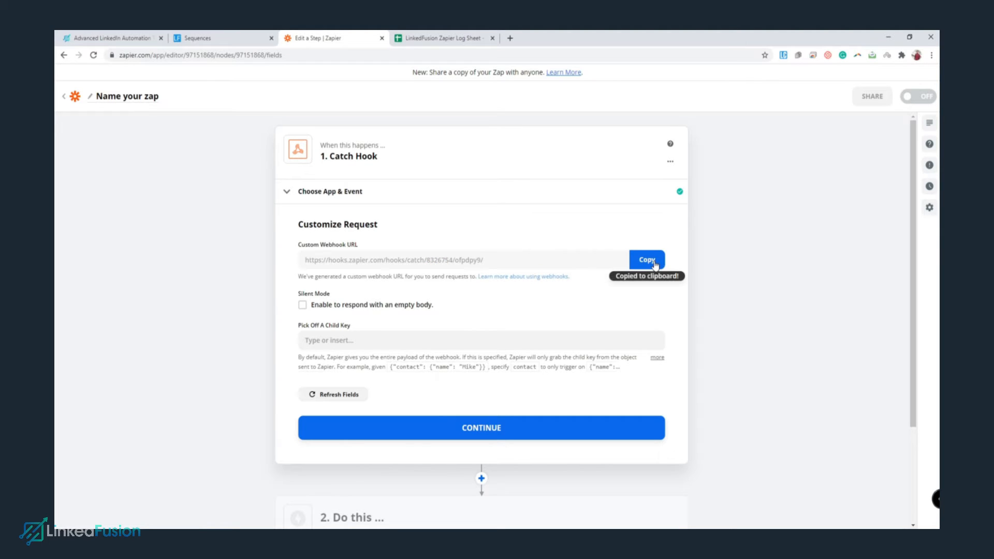
Replace LinkedFusion's outgoing webhook URL with the copied Zapier catch-hook URL.
{"action": "left_click", "coordinate": [233, 37]}
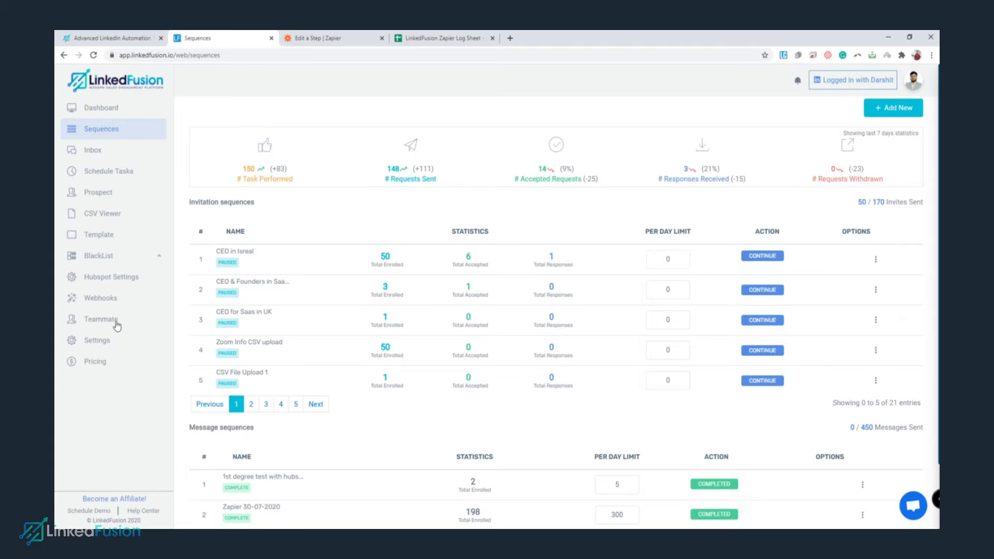
{"action": "left_click", "coordinate": [142, 299]}
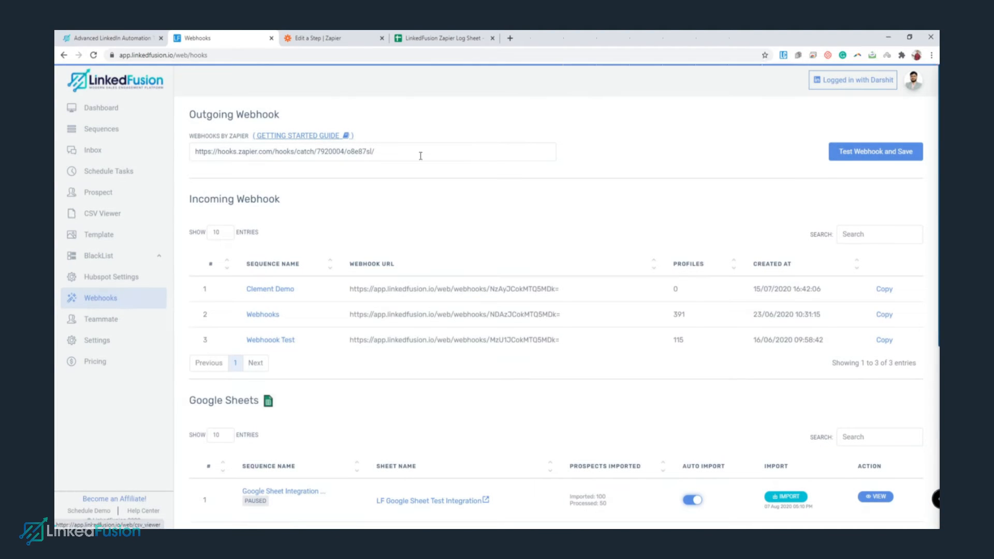
{"action": "left_click", "coordinate": [420, 153]}
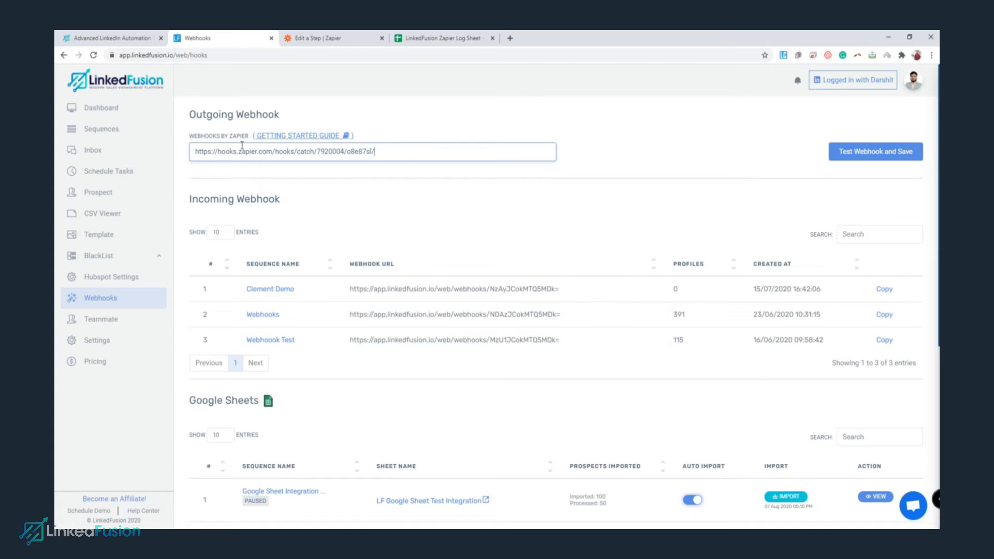
{"action": "left_click_drag", "start_coordinate": [386, 154], "coordinate": [190, 156]}
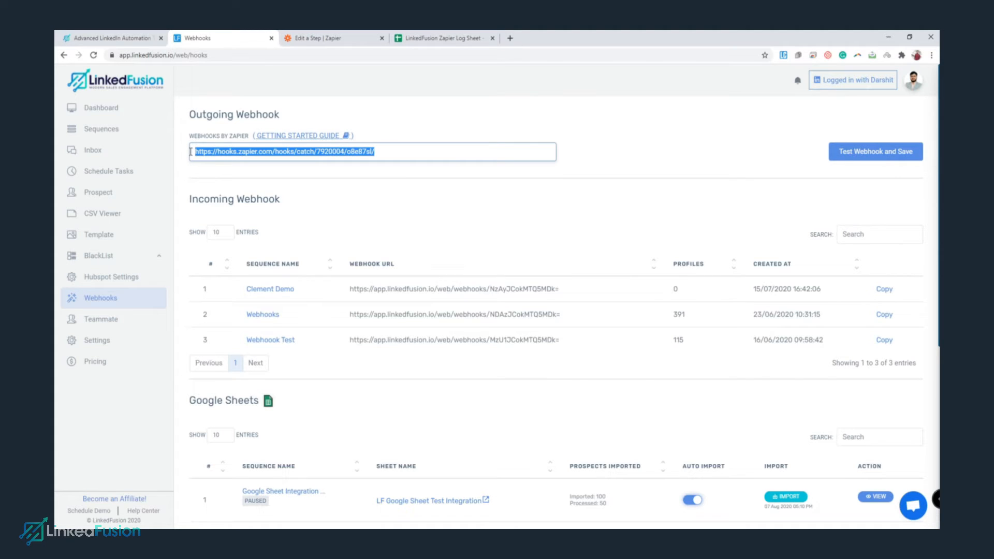
{"action": "left_click", "coordinate": [315, 38]}
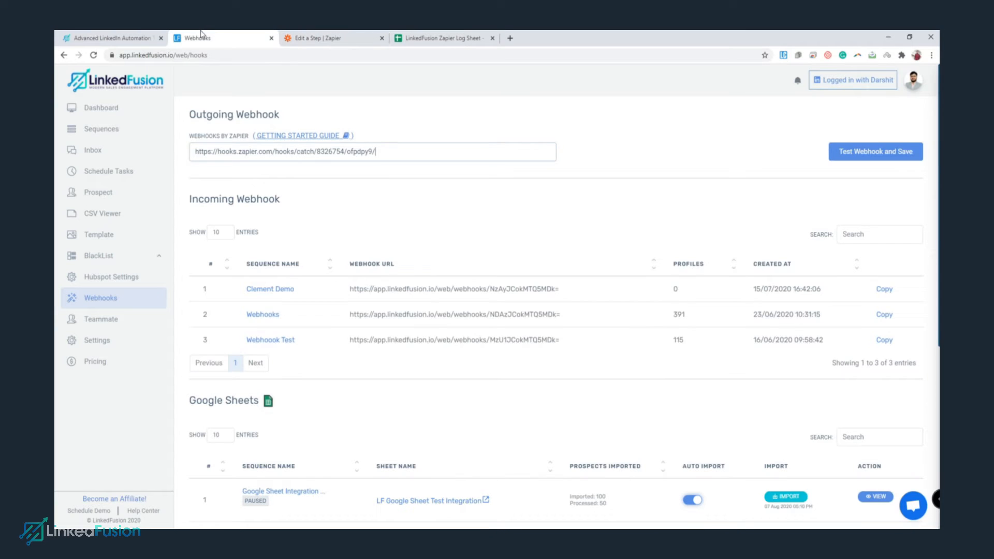
{"action": "left_click", "coordinate": [195, 37]}
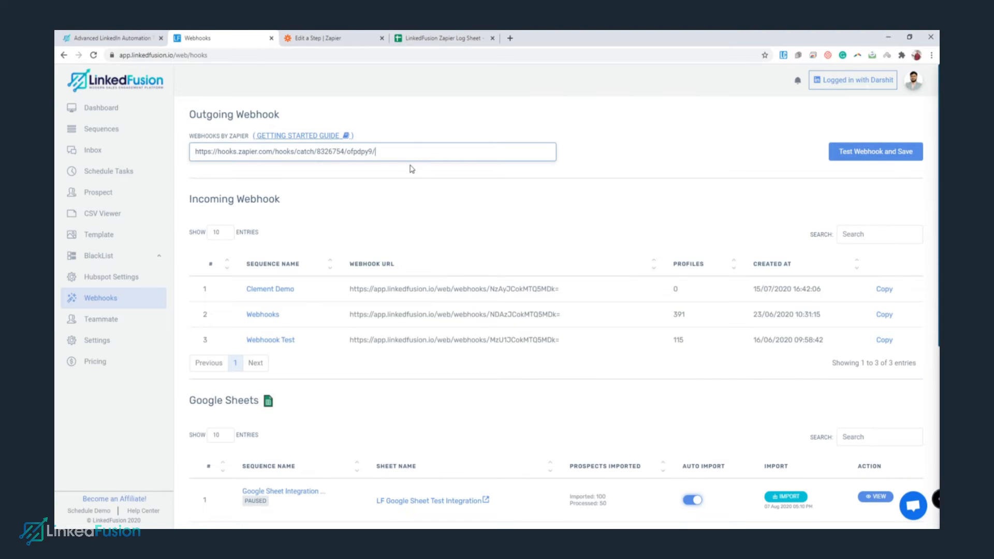
Test and save the outgoing webhook so sample data is sent to Zapier.
{"action": "left_click", "coordinate": [868, 161]}
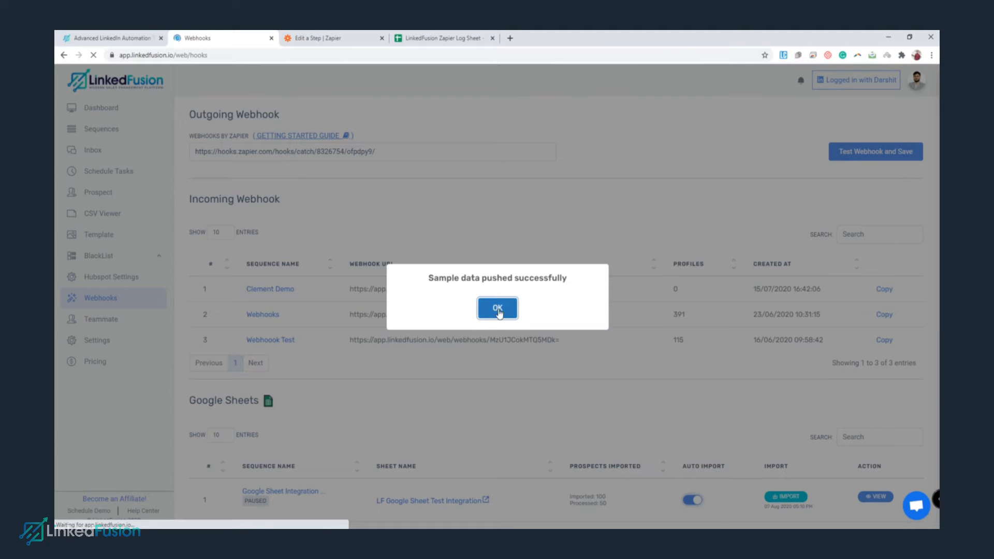
{"action": "left_click", "coordinate": [500, 310]}
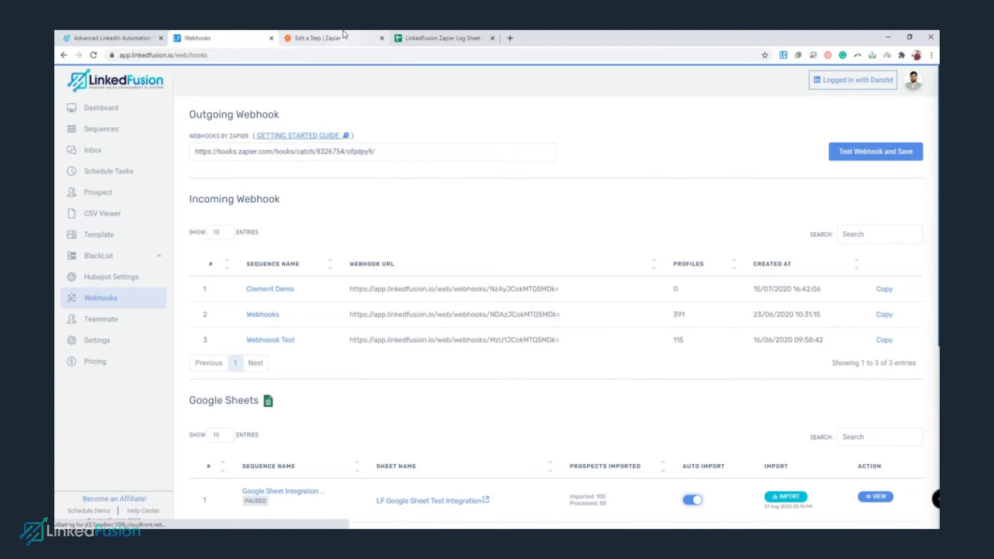
{"action": "left_click", "coordinate": [340, 37]}
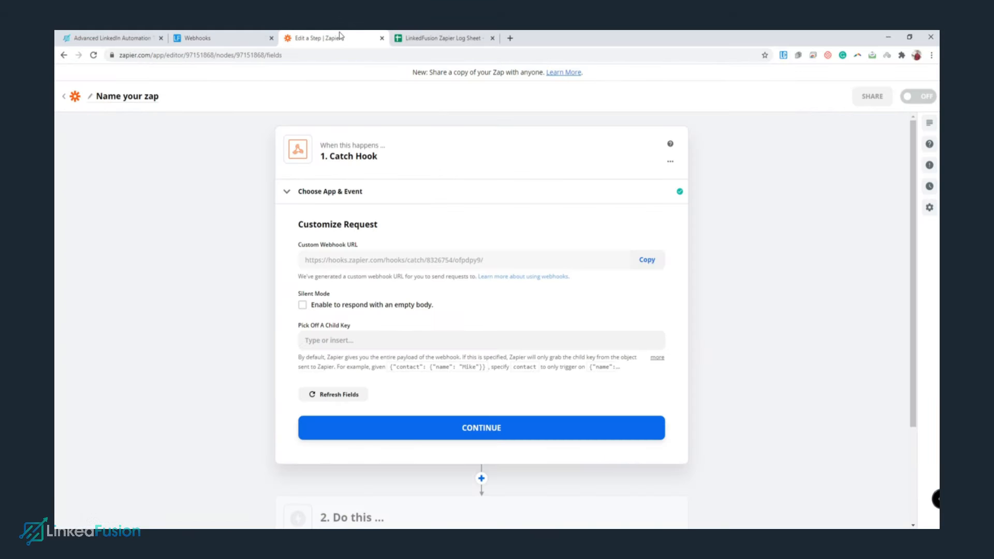
Test the Catch Hook trigger and accept the sample request received from LinkedFusion.
{"action": "left_click", "coordinate": [500, 430]}
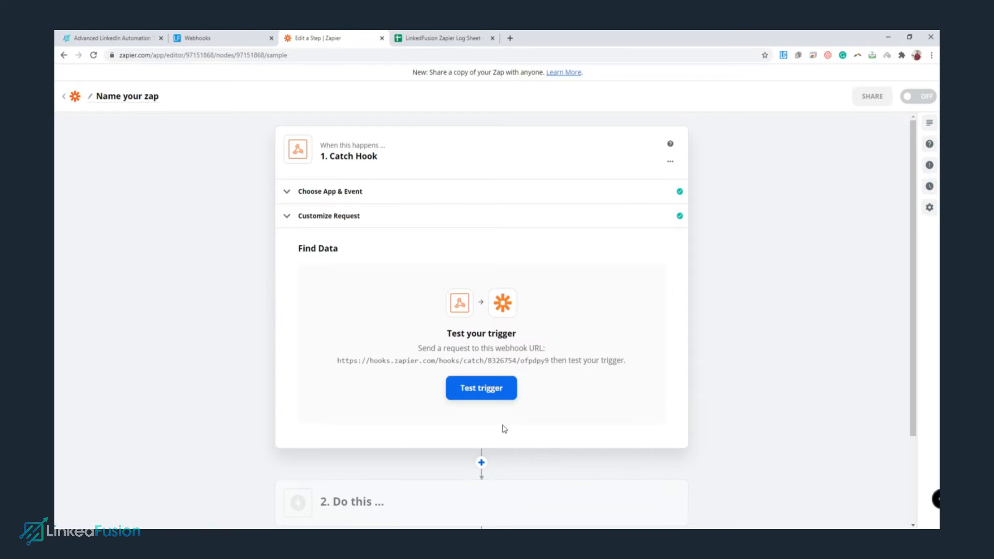
{"action": "left_click", "coordinate": [488, 388]}
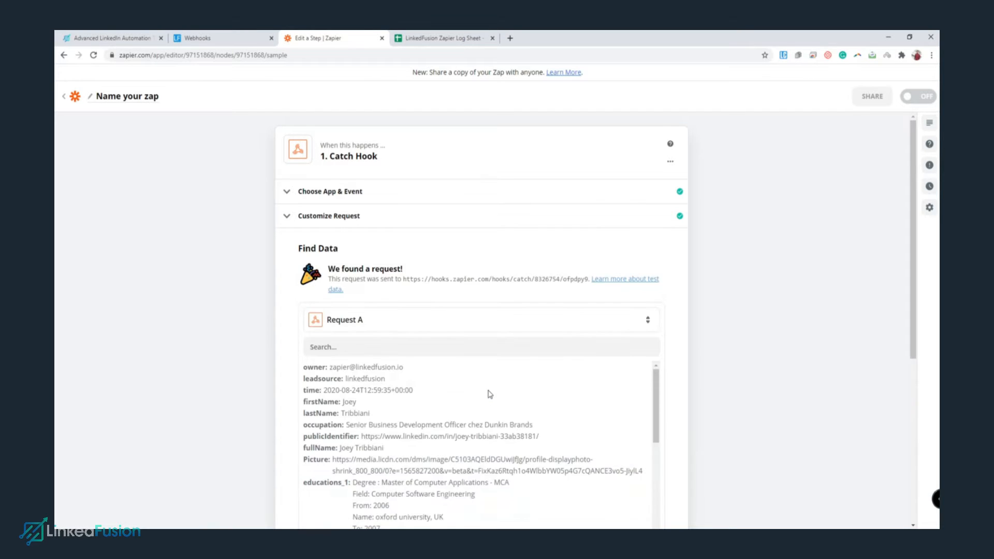
{"action": "scroll", "coordinate": [488, 404], "scroll_direction": "down", "scroll_amount": 3}
{"action": "scroll", "coordinate": [712, 399], "scroll_direction": "down", "scroll_amount": 2}
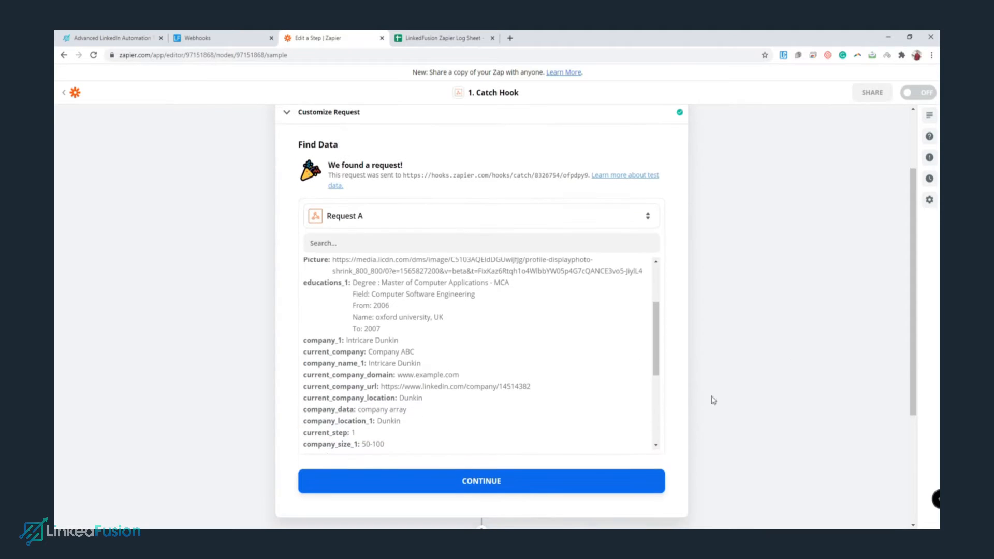
{"action": "scroll", "coordinate": [522, 384], "scroll_direction": "up", "scroll_amount": 3}
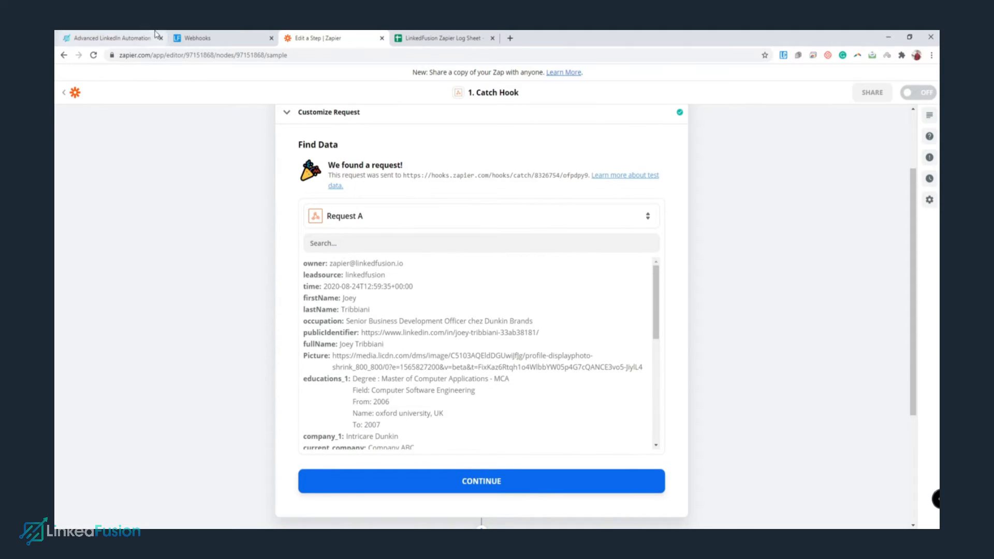
{"action": "left_click", "coordinate": [179, 36]}
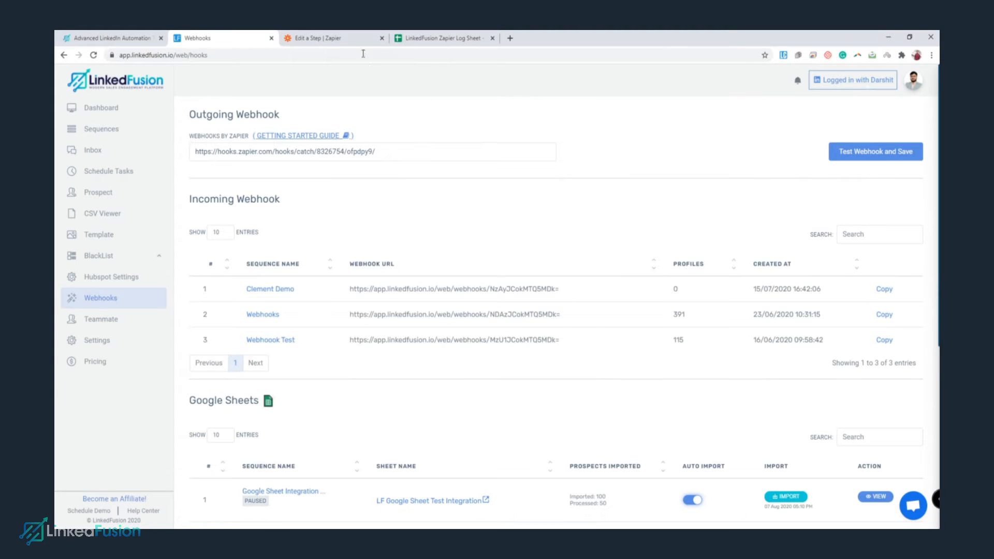
{"action": "left_click", "coordinate": [352, 38]}
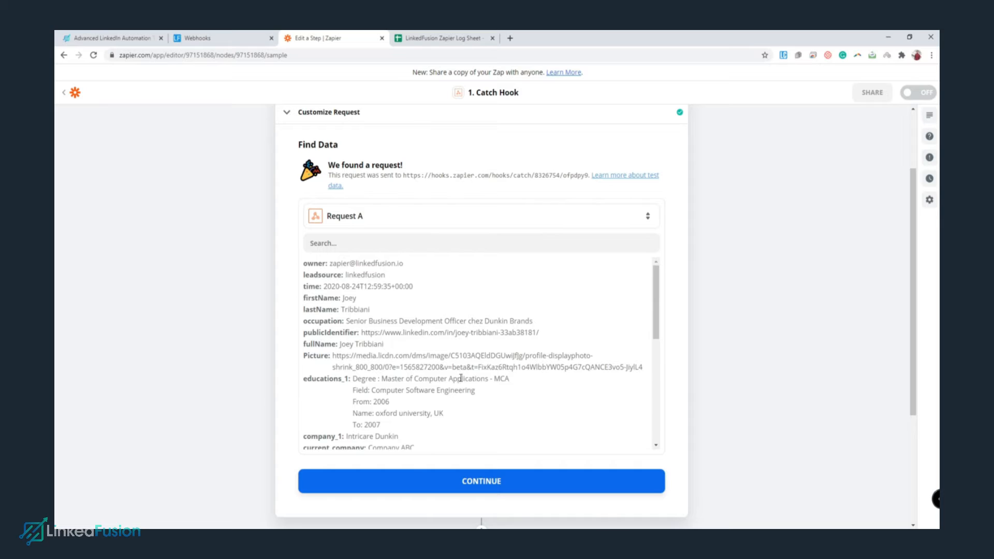
{"action": "scroll", "coordinate": [804, 344], "scroll_direction": "down", "scroll_amount": 4}
{"action": "left_click", "coordinate": [475, 303]}
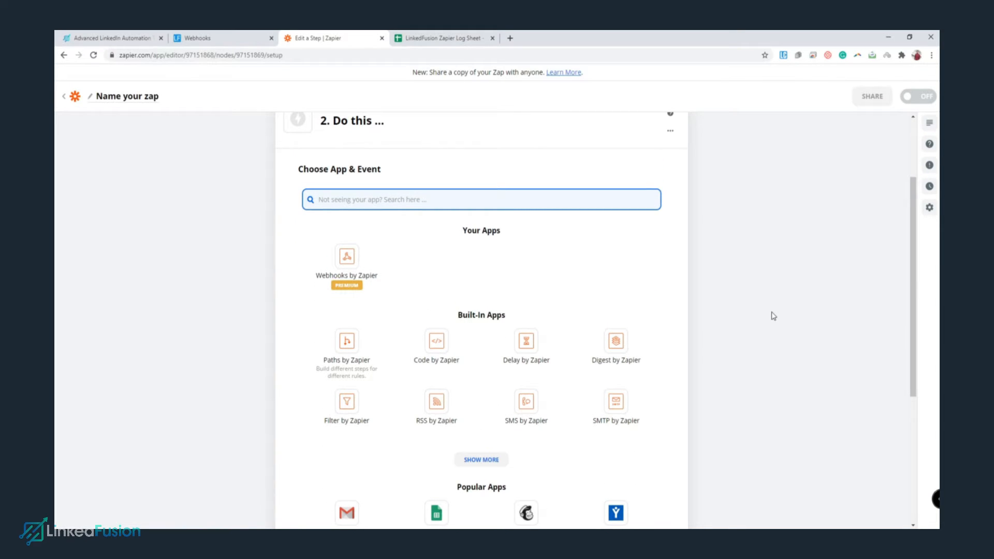
Set the action to Google Sheets' Create Spreadsheet Row.
{"action": "type", "text": "Google"}
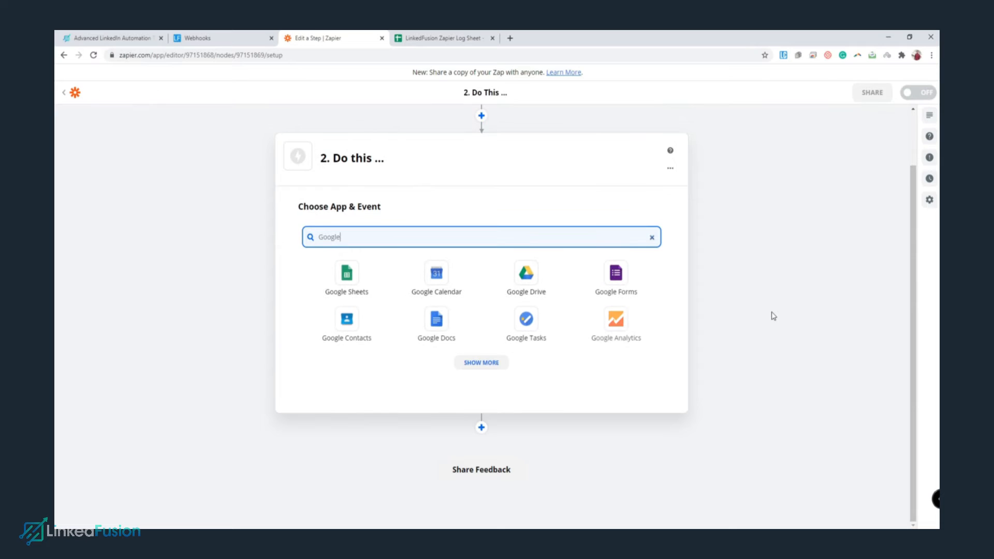
{"action": "left_click", "coordinate": [358, 286]}
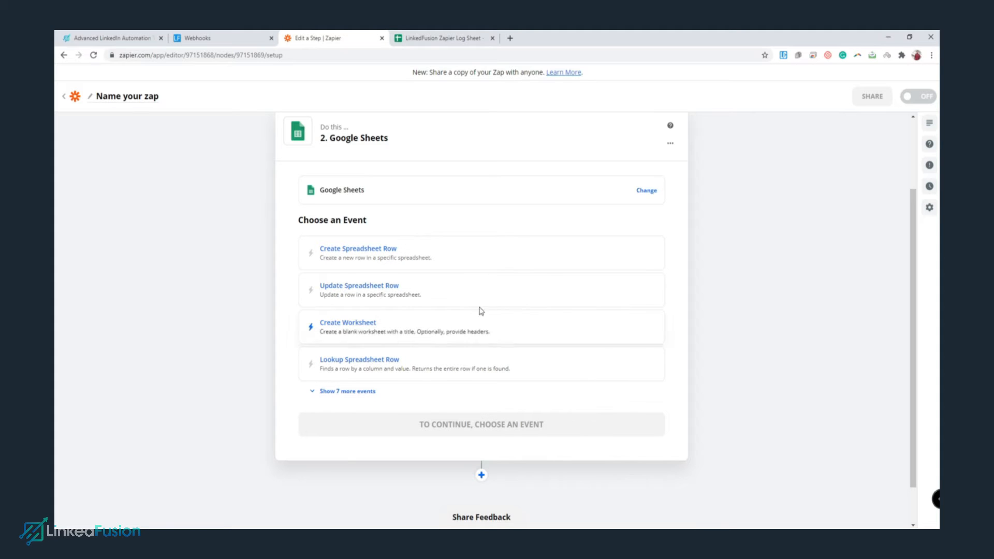
{"action": "left_click", "coordinate": [372, 254]}
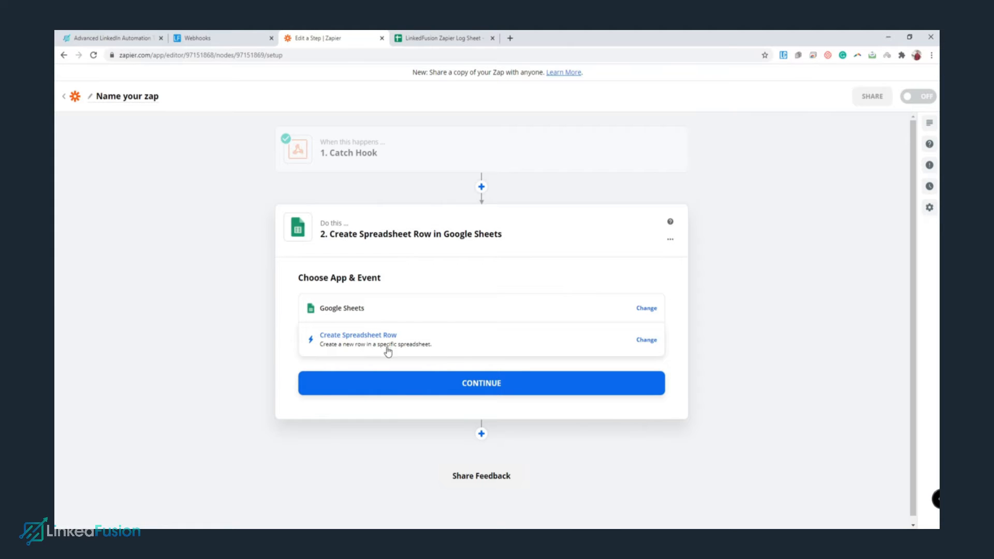
{"action": "left_click", "coordinate": [491, 384]}
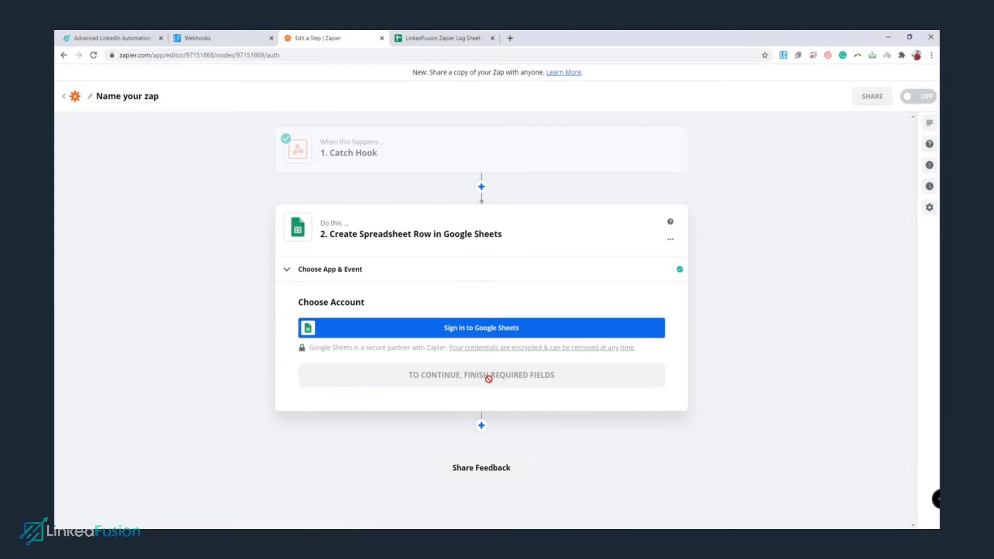
Sign in and connect a Google account for Google Sheets.
{"action": "left_click", "coordinate": [472, 337]}
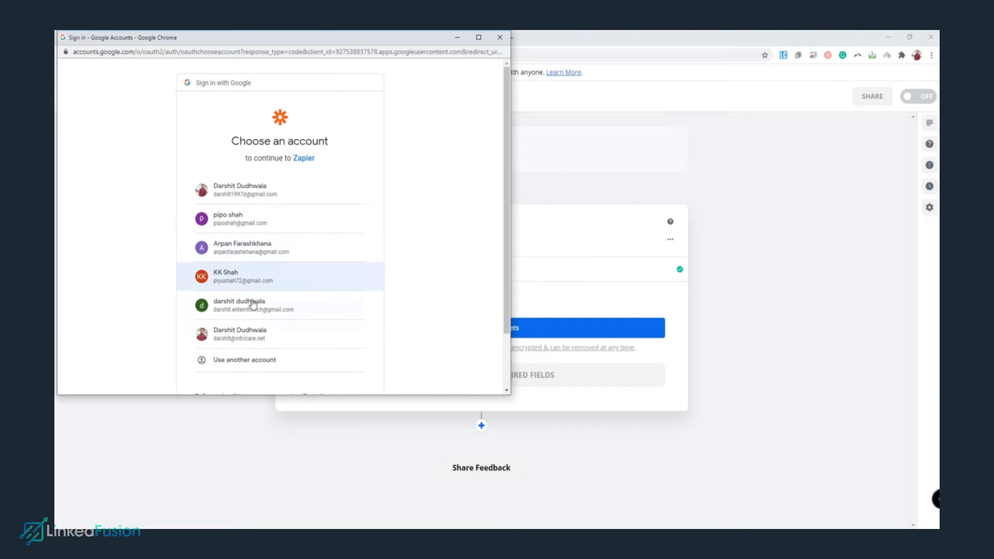
{"action": "left_click", "coordinate": [246, 337]}
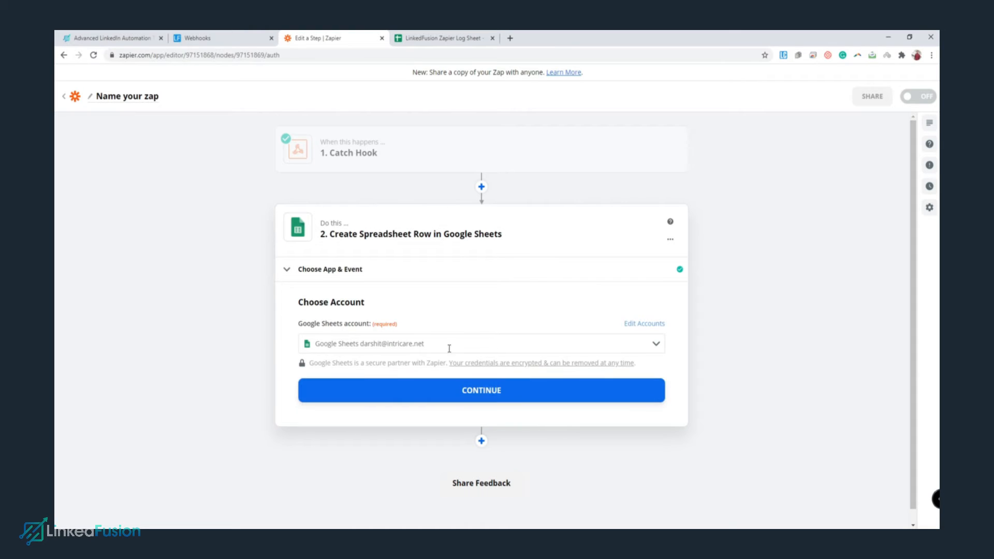
{"action": "left_click", "coordinate": [472, 397]}
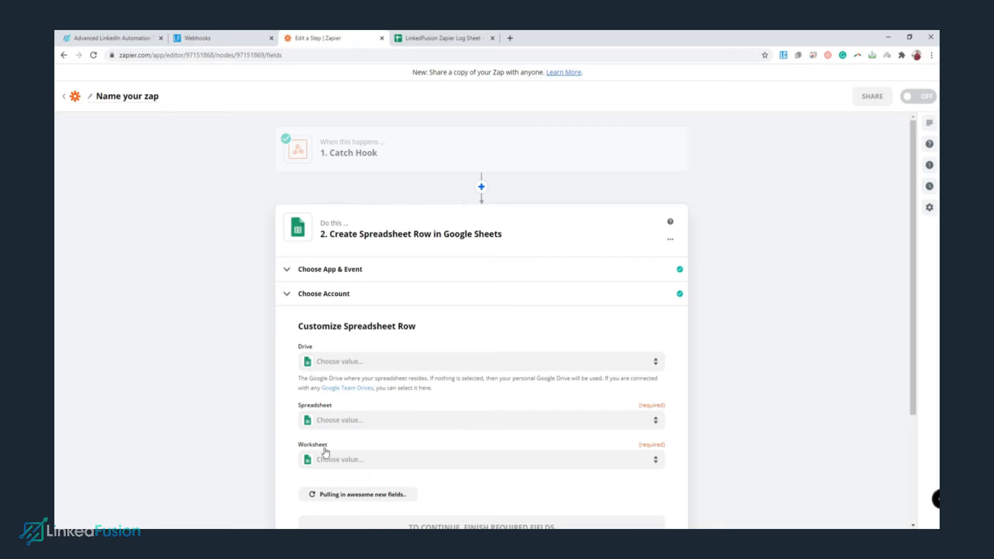
Target the LinkedFusion Zapier Log Sheet spreadsheet, worksheet Sheet1.
{"action": "scroll", "coordinate": [386, 392], "scroll_direction": "down", "scroll_amount": 2}
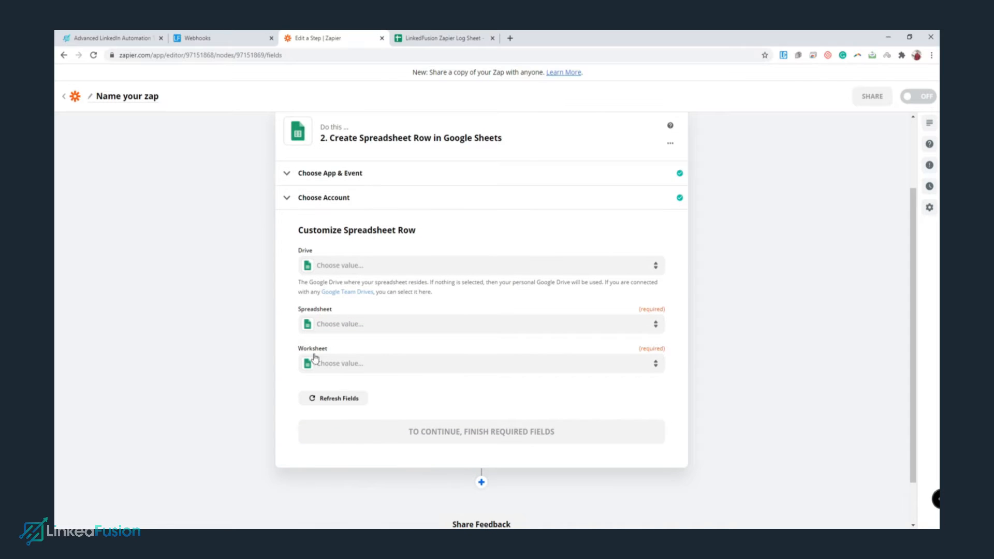
{"action": "left_click", "coordinate": [358, 326]}
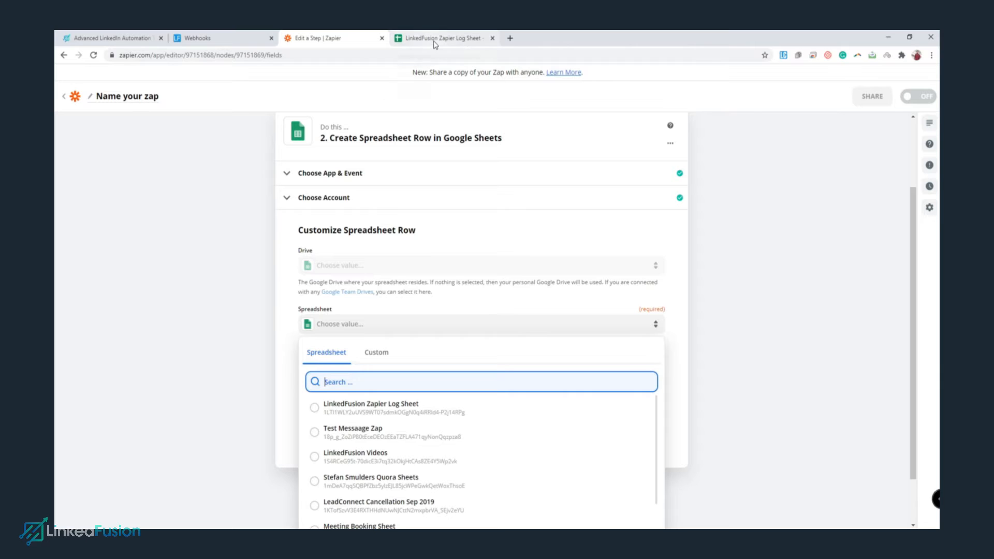
{"action": "left_click", "coordinate": [352, 410]}
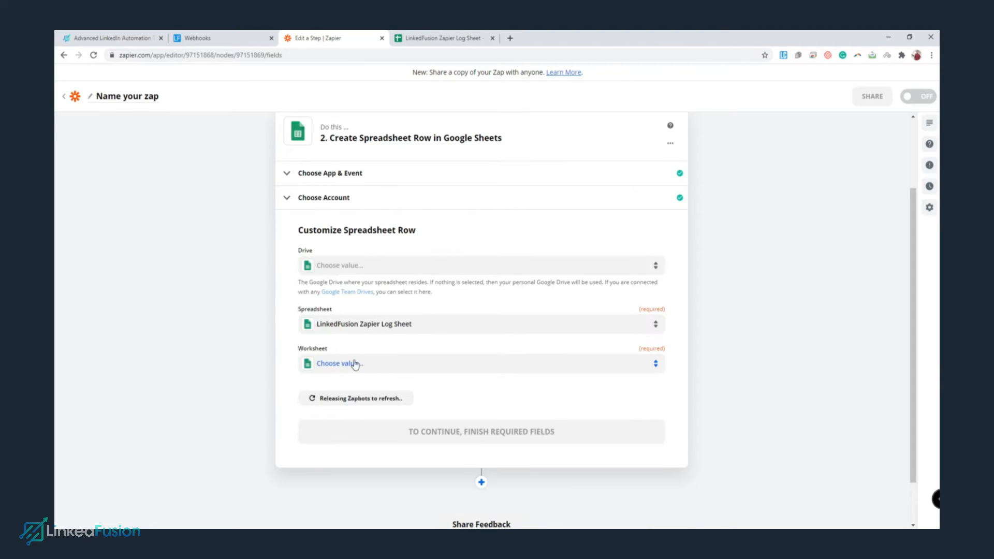
{"action": "left_click", "coordinate": [404, 366]}
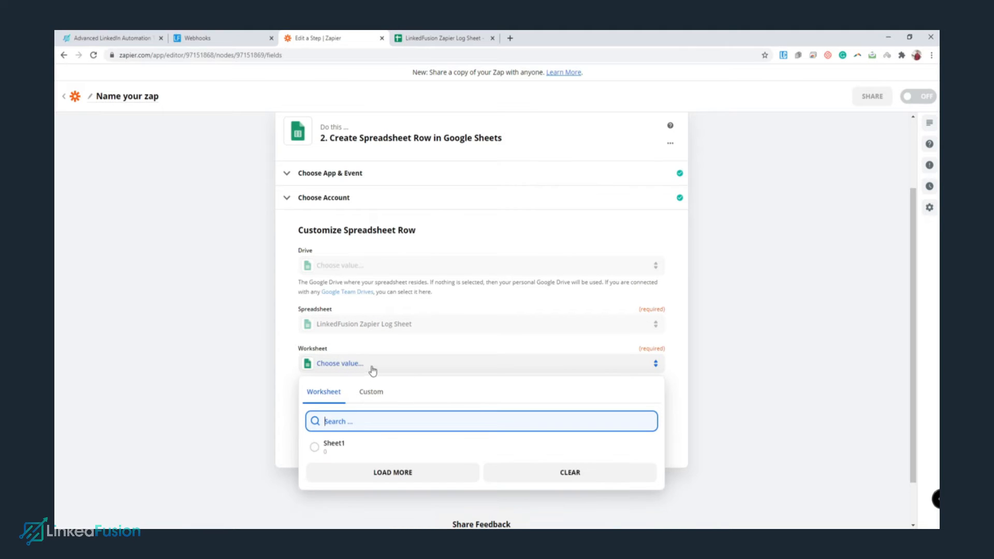
{"action": "left_click", "coordinate": [323, 445]}
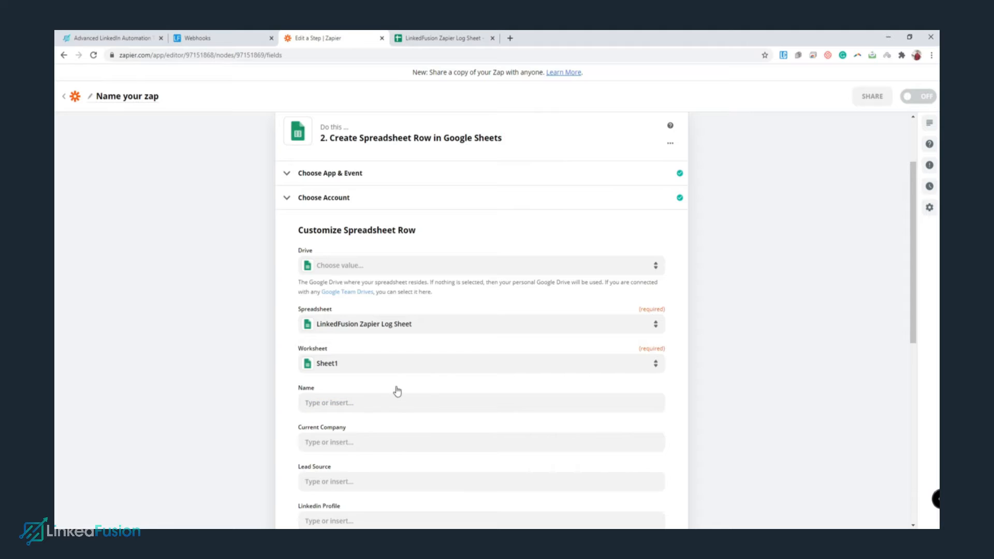
Compare the loaded row fields, Name through Response, with the log sheet's column headers.
{"action": "scroll", "coordinate": [397, 390], "scroll_direction": "down", "scroll_amount": 3}
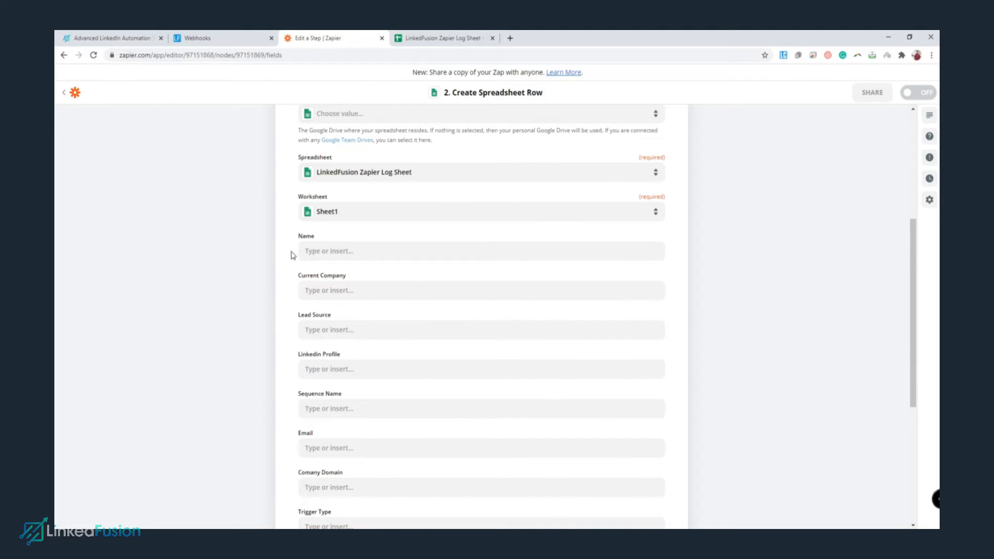
{"action": "scroll", "coordinate": [321, 248], "scroll_direction": "down", "scroll_amount": 2}
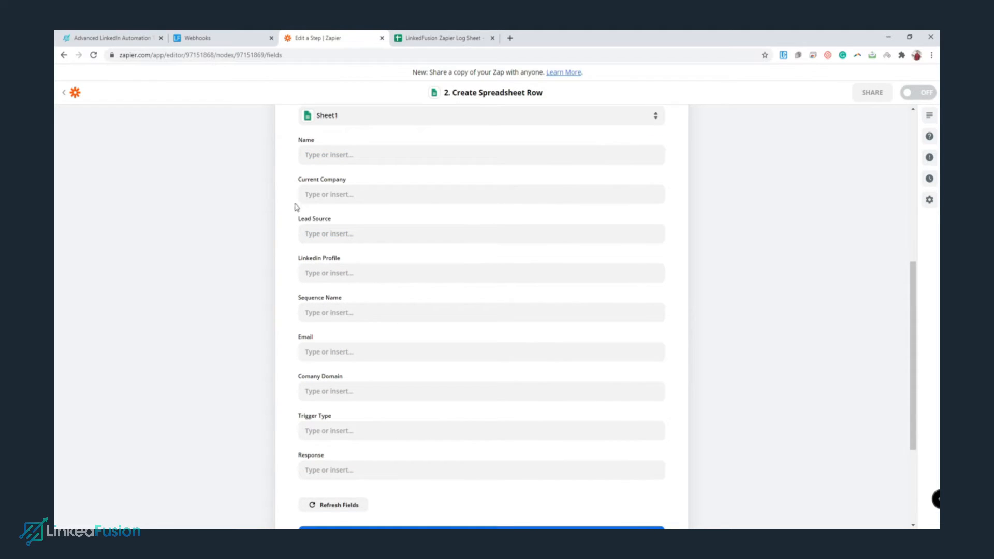
{"action": "scroll", "coordinate": [286, 146], "scroll_direction": "up", "scroll_amount": 7}
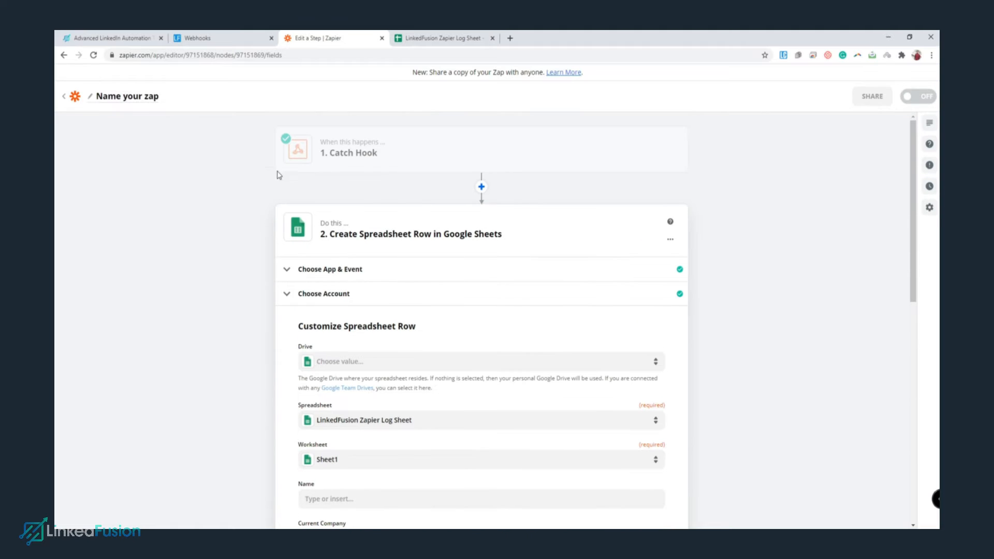
{"action": "scroll", "coordinate": [361, 172], "scroll_direction": "down", "scroll_amount": 5}
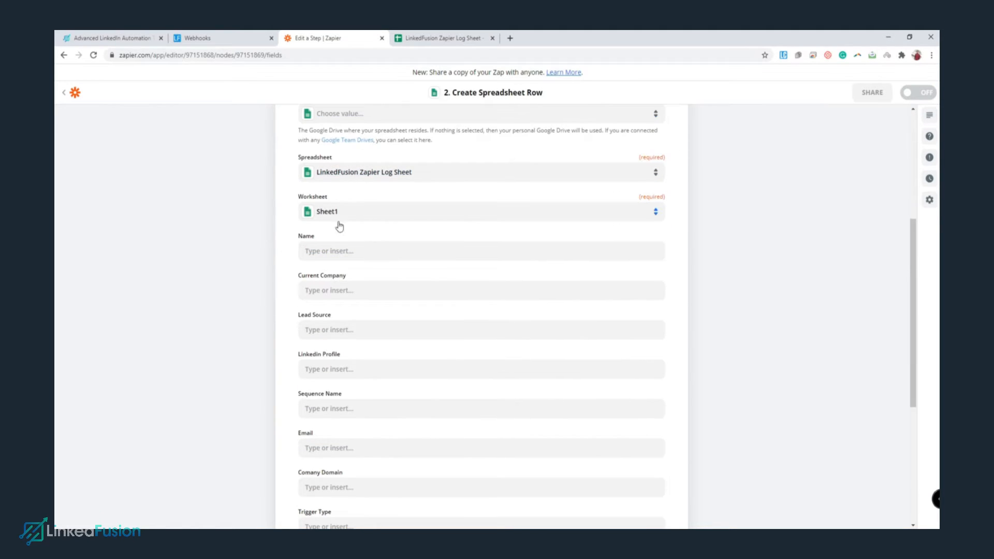
{"action": "left_click", "coordinate": [444, 37]}
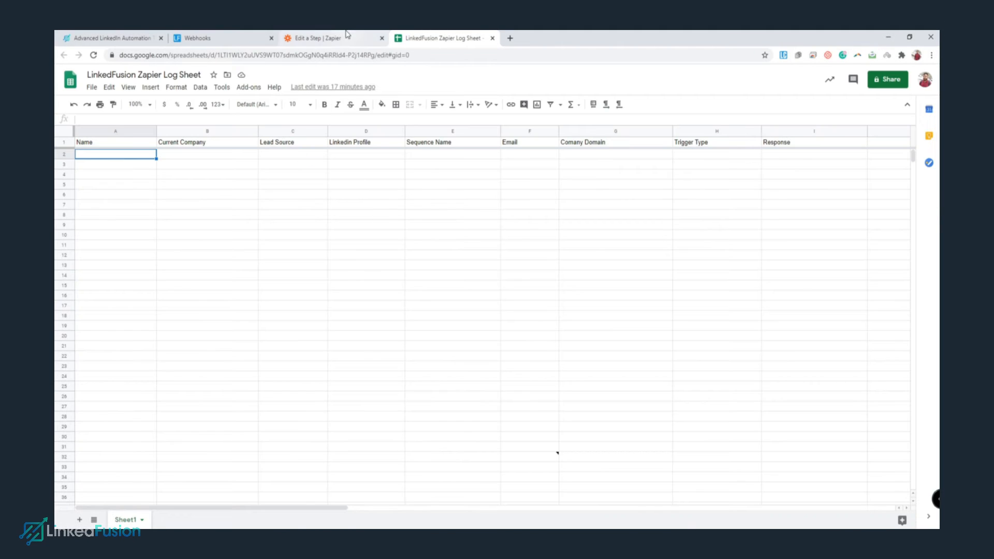
{"action": "left_click", "coordinate": [344, 39]}
{"action": "scroll", "coordinate": [406, 319], "scroll_direction": "down", "scroll_amount": 1}
{"action": "scroll", "coordinate": [339, 172], "scroll_direction": "down", "scroll_amount": 4}
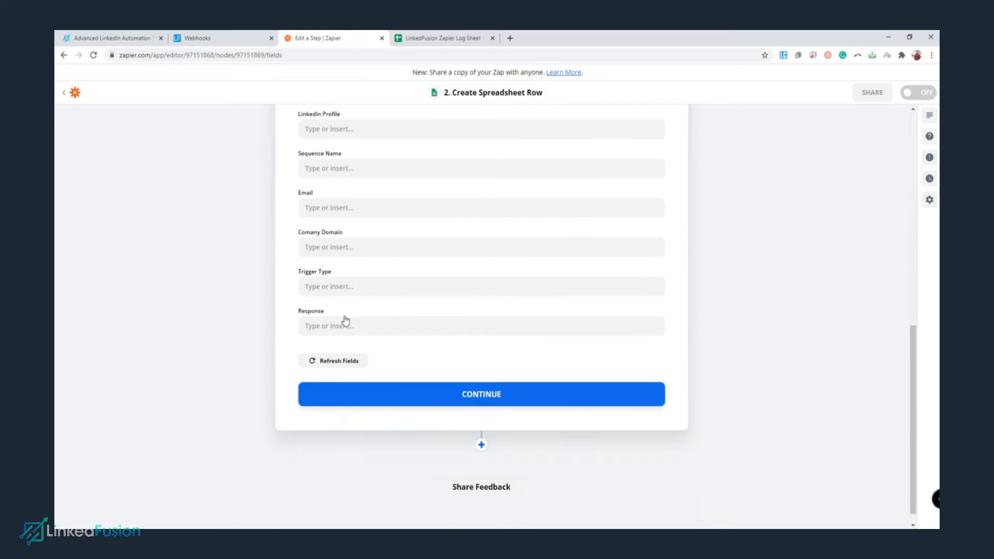
{"action": "scroll", "coordinate": [344, 322], "scroll_direction": "up", "scroll_amount": 6}
{"action": "scroll", "coordinate": [344, 316], "scroll_direction": "down", "scroll_amount": 3}
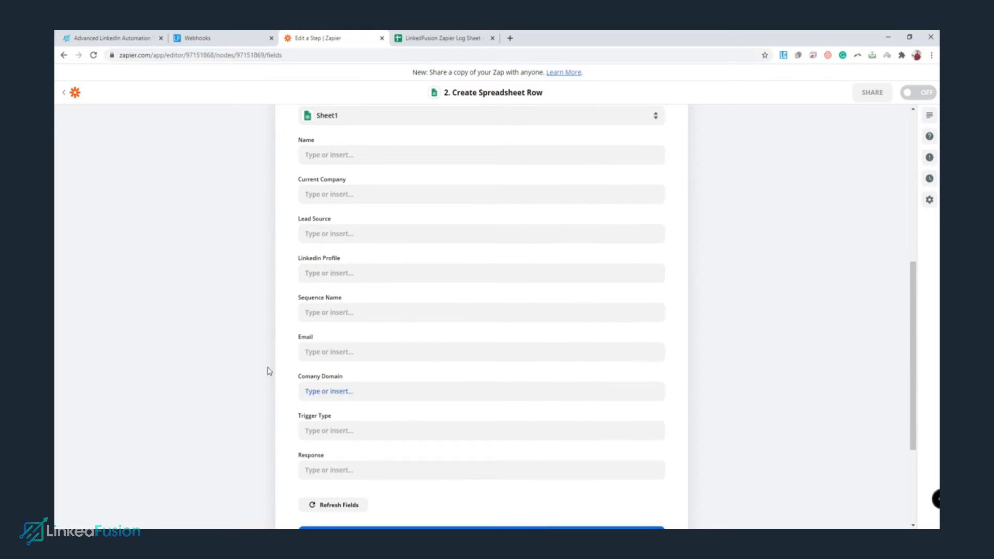
{"action": "key", "text": "ctrl+Tab"}
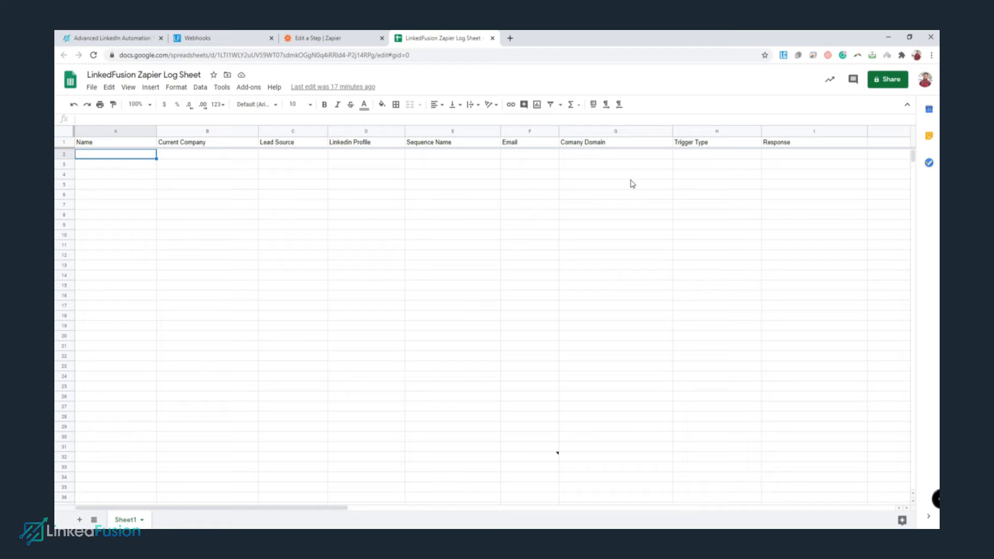
{"action": "left_click", "coordinate": [351, 34]}
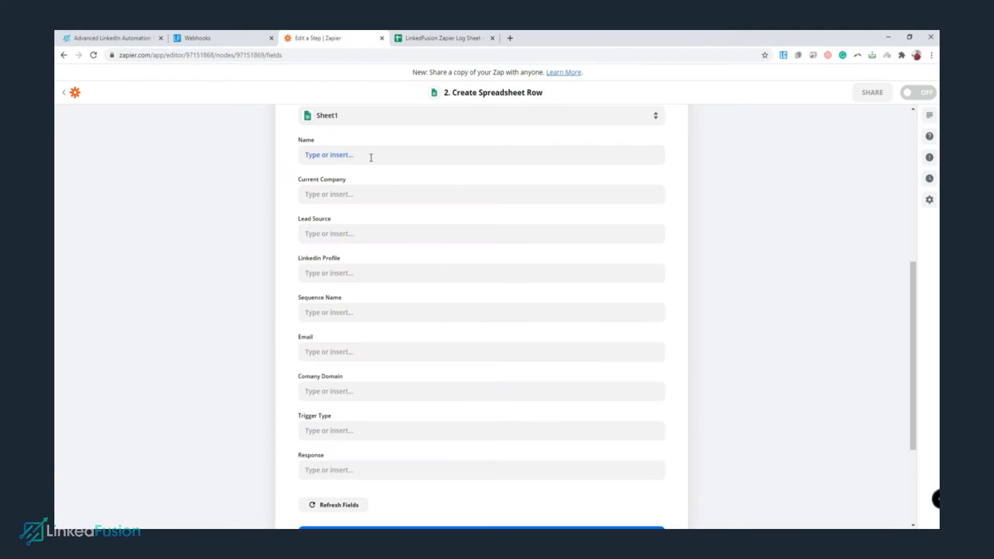
{"action": "scroll", "coordinate": [370, 155], "scroll_direction": "up", "scroll_amount": 1}
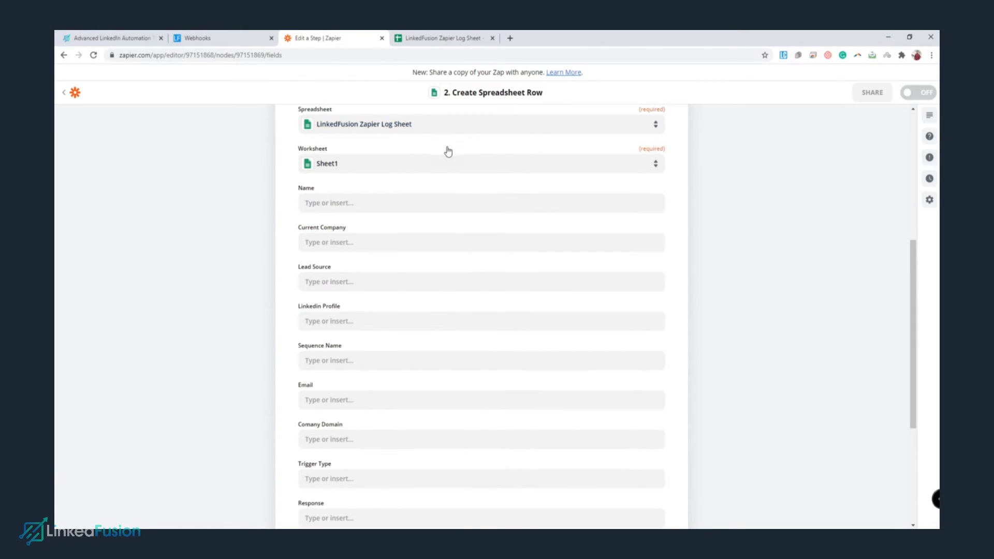
{"action": "scroll", "coordinate": [482, 127], "scroll_direction": "down", "scroll_amount": 1}
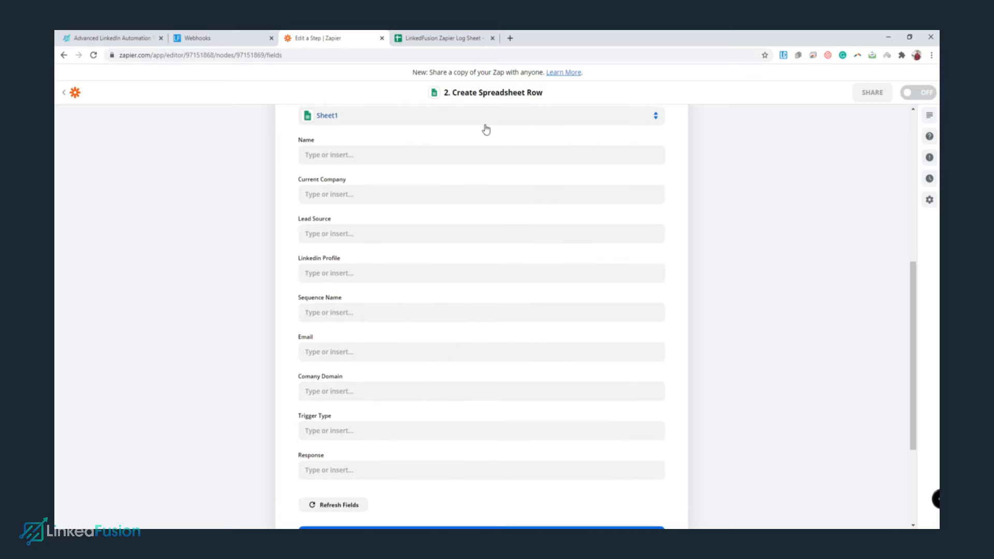
Map Name to the hook's Full Name and Current Company to Current Company.
{"action": "left_click", "coordinate": [406, 154]}
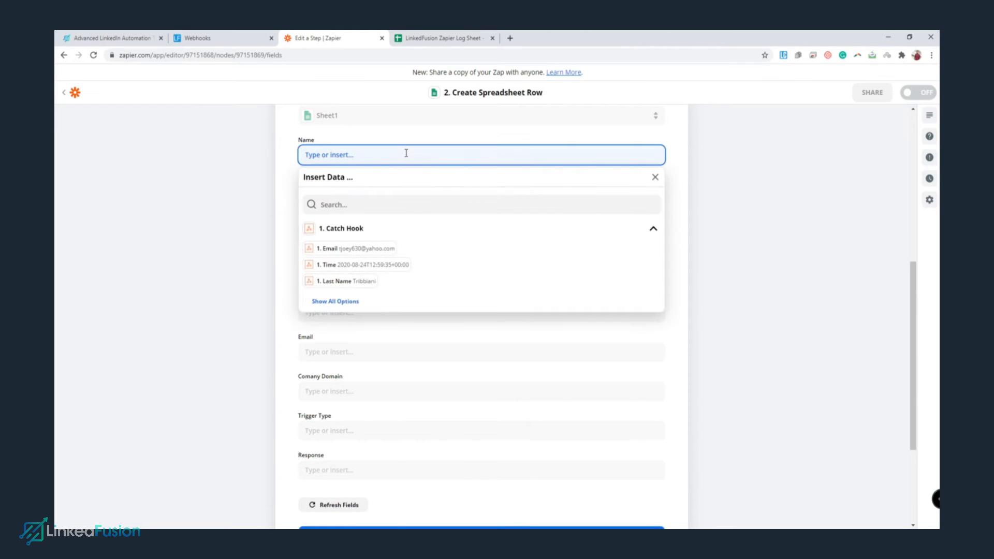
{"action": "left_click", "coordinate": [342, 197]}
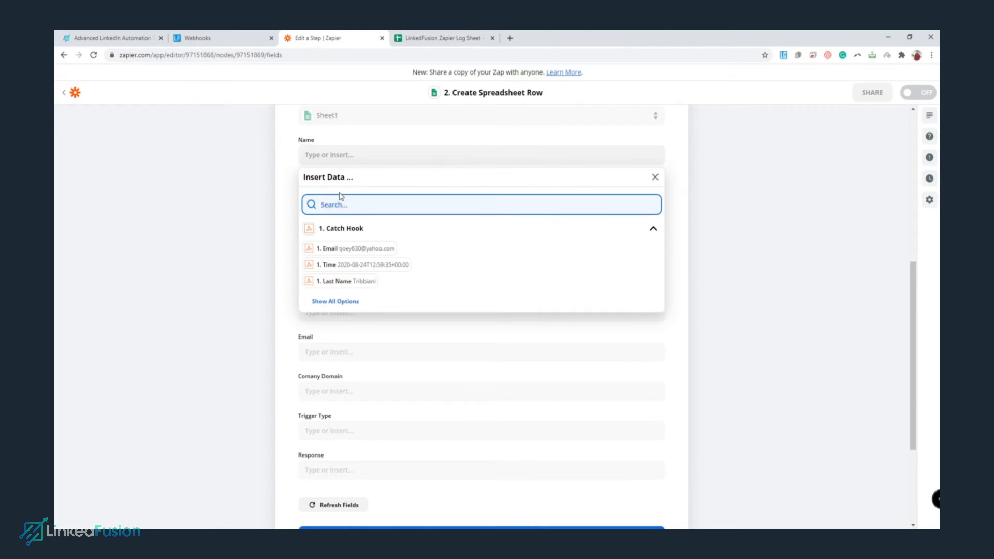
{"action": "type", "text": "full"}
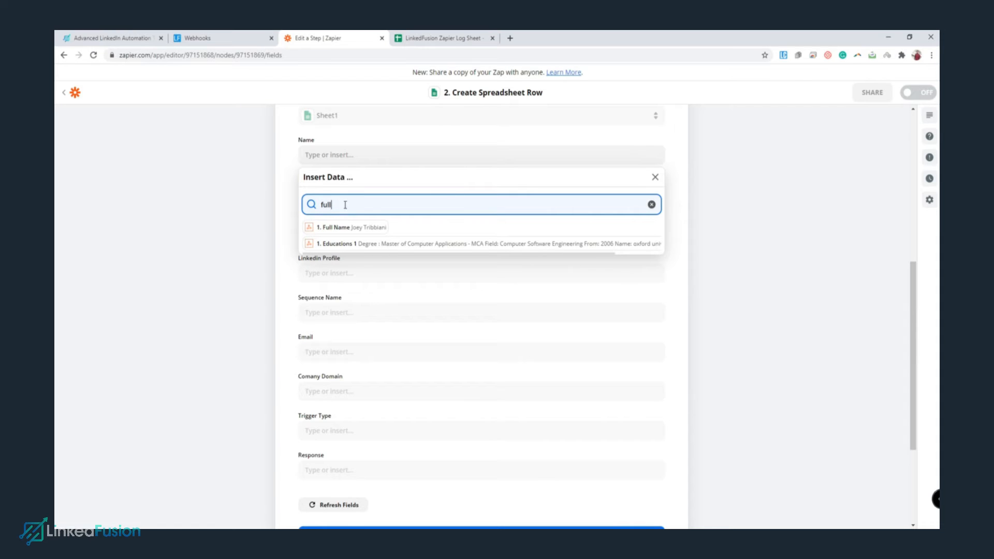
{"action": "left_click", "coordinate": [345, 228]}
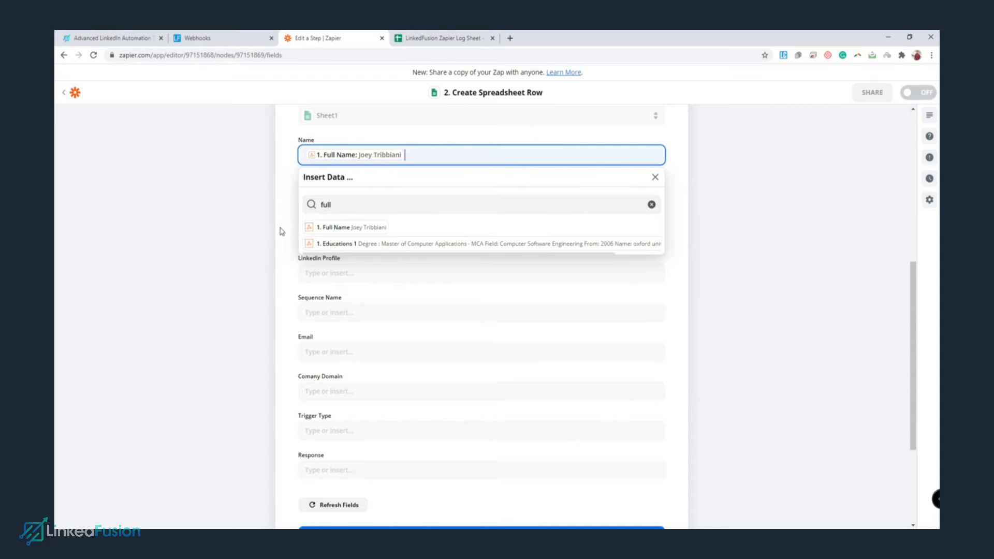
{"action": "left_click", "coordinate": [359, 195]}
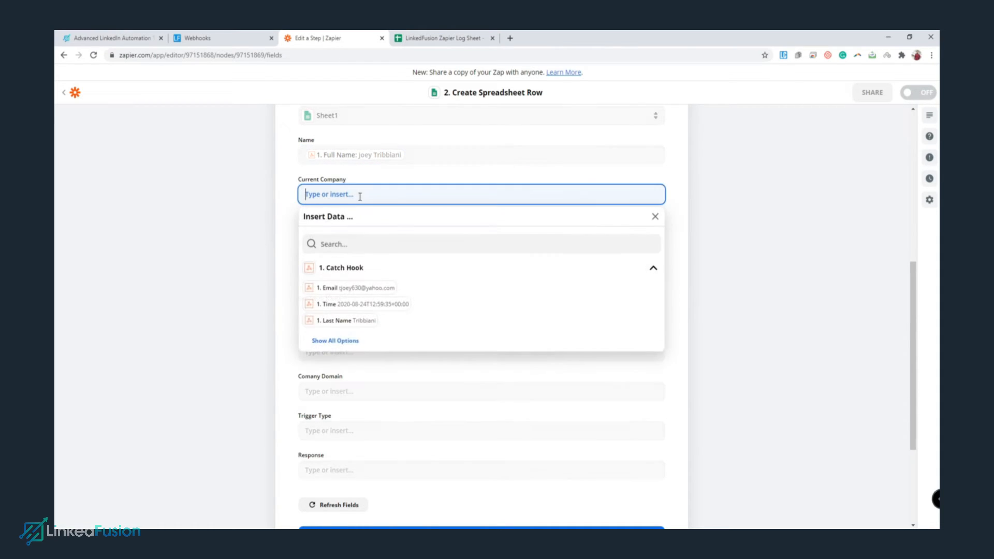
{"action": "left_click", "coordinate": [350, 243]}
{"action": "type", "text": "current"}
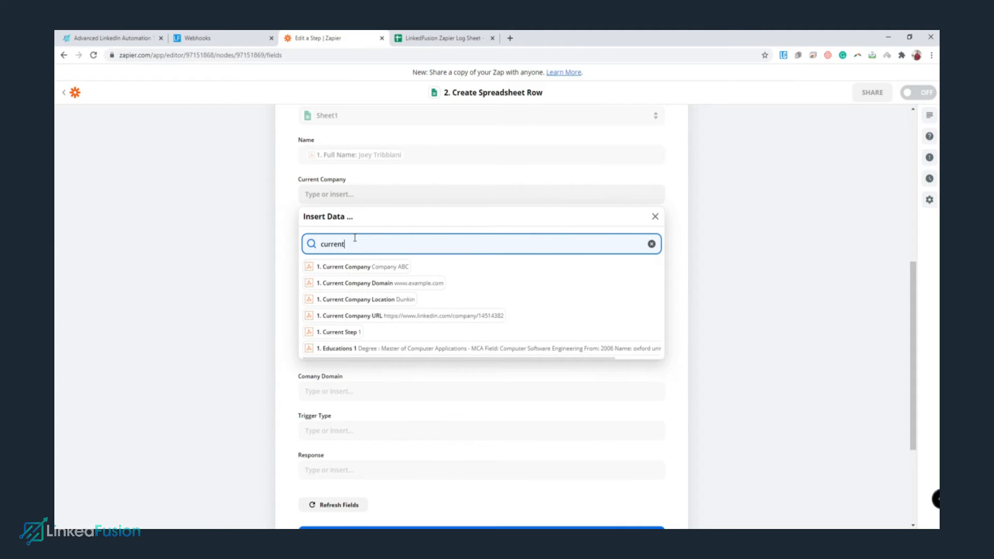
{"action": "left_click", "coordinate": [371, 266]}
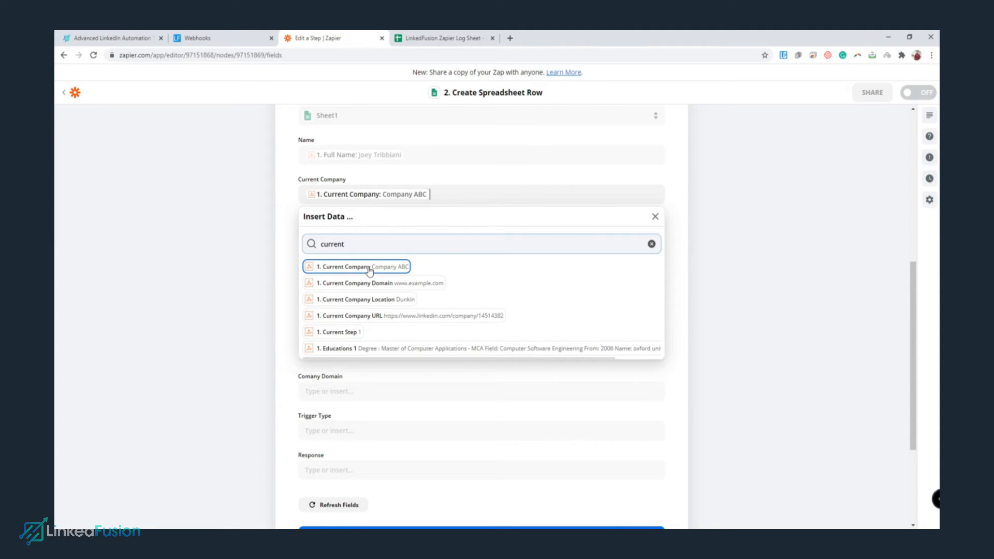
{"action": "left_click", "coordinate": [283, 254]}
Clear stray text from Lead Source and map it to the hook's Leadsource value.
{"action": "left_click", "coordinate": [370, 233]}
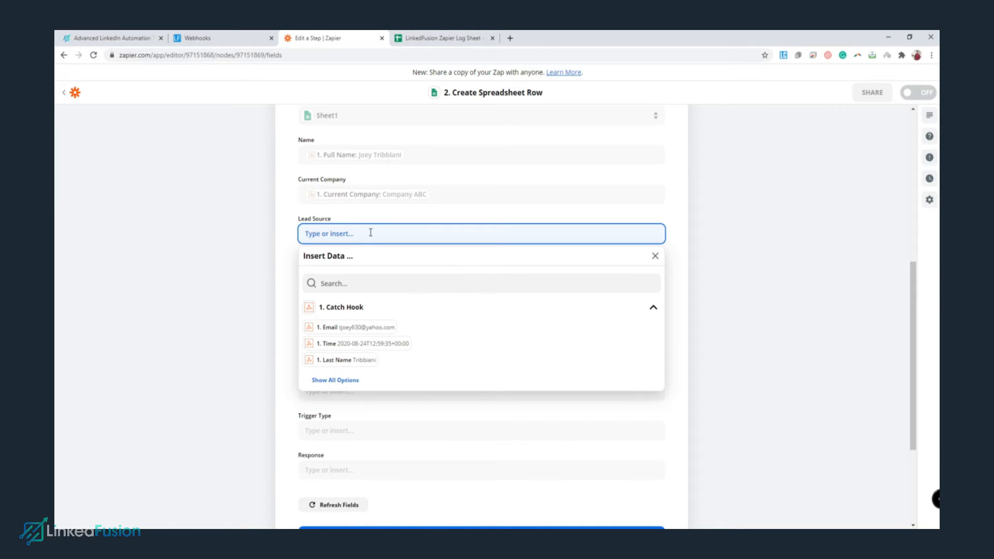
{"action": "type", "text": "source"}
{"action": "left_click_drag", "start_coordinate": [315, 241], "coordinate": [329, 232]}
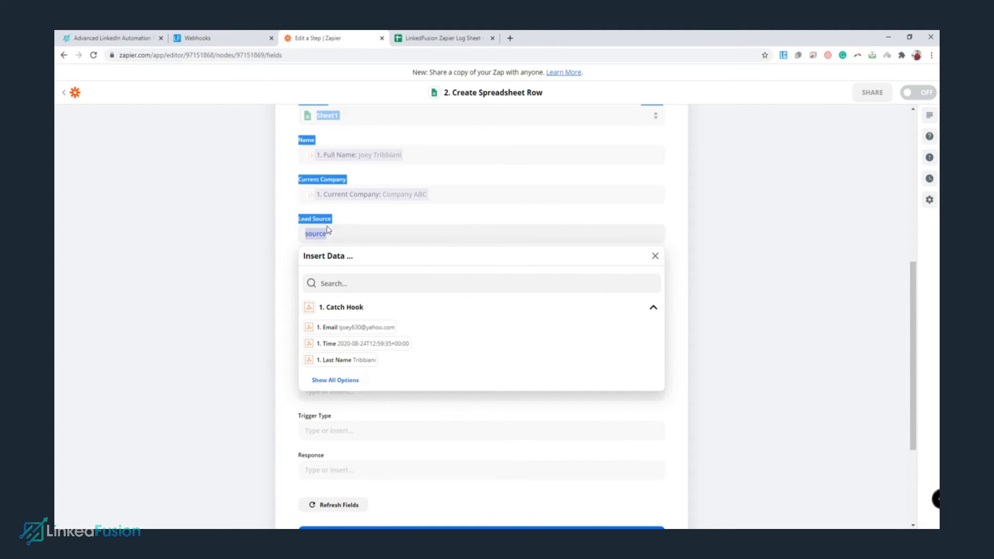
{"action": "double_click", "coordinate": [325, 234]}
{"action": "key", "text": "BackSpace"}
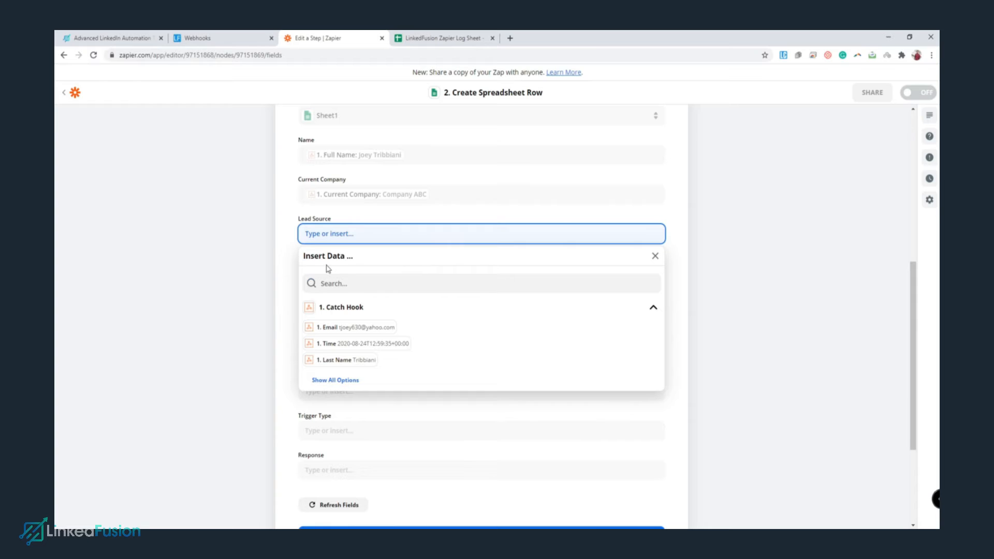
{"action": "left_click", "coordinate": [343, 280]}
{"action": "type", "text": "sou"}
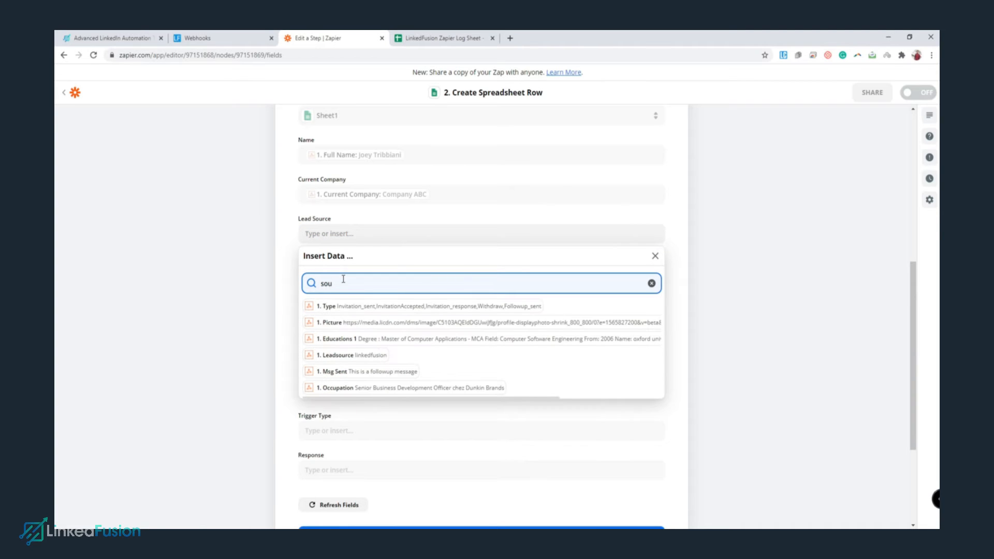
{"action": "left_click", "coordinate": [352, 356]}
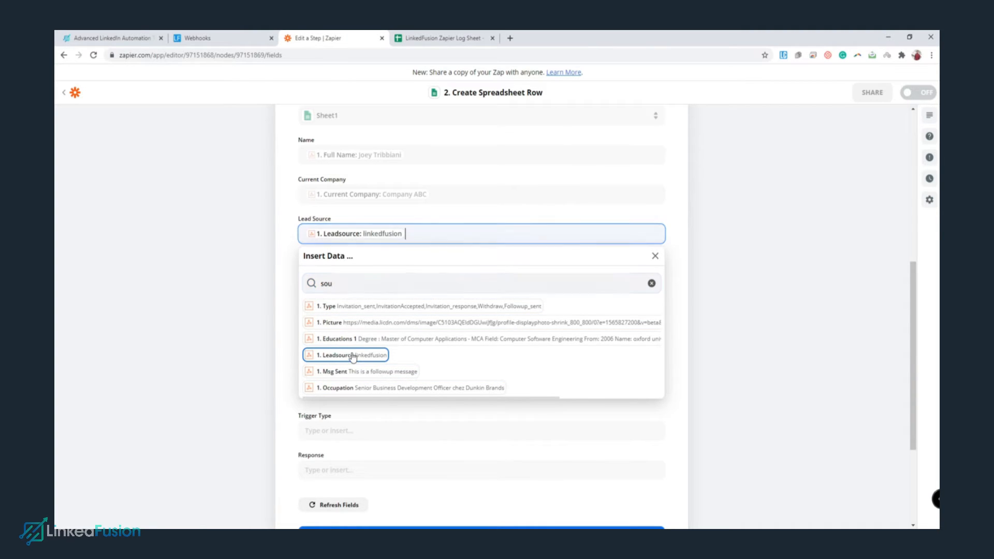
Map LinkedIn Profile to Public Identifier, Sequence Name to Seq Name, and Email to Email.
{"action": "left_click", "coordinate": [282, 282]}
{"action": "left_click", "coordinate": [355, 273]}
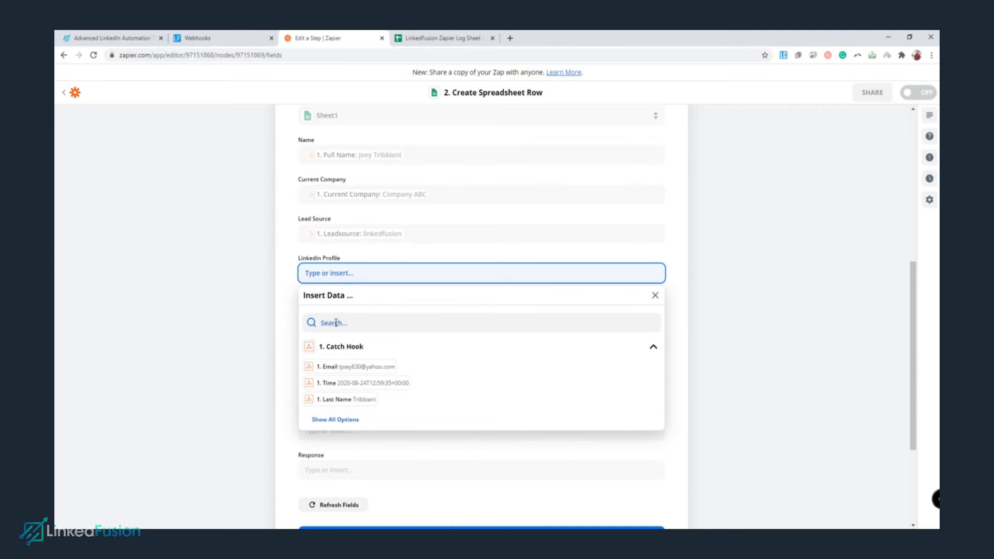
{"action": "left_click", "coordinate": [336, 322]}
{"action": "type", "text": "public"}
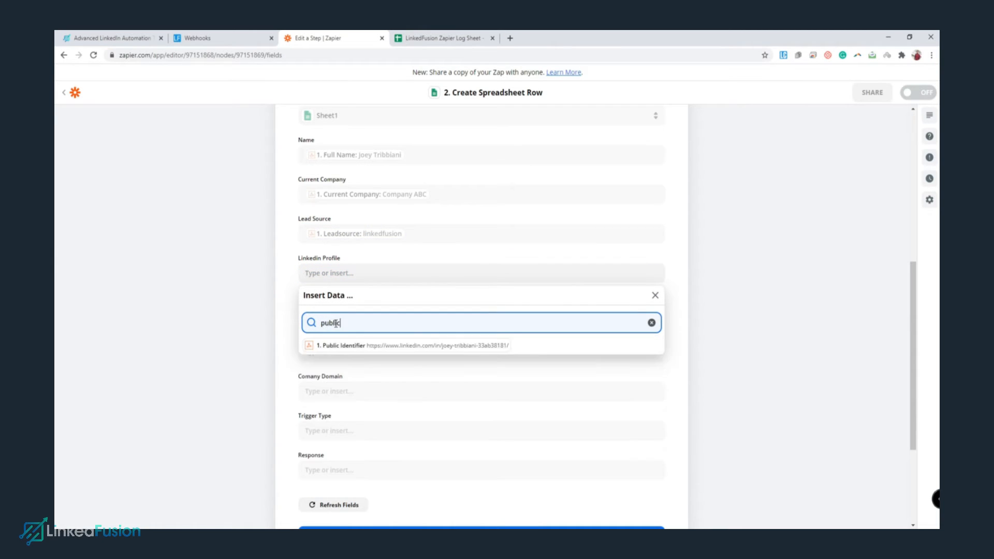
{"action": "left_click", "coordinate": [352, 344]}
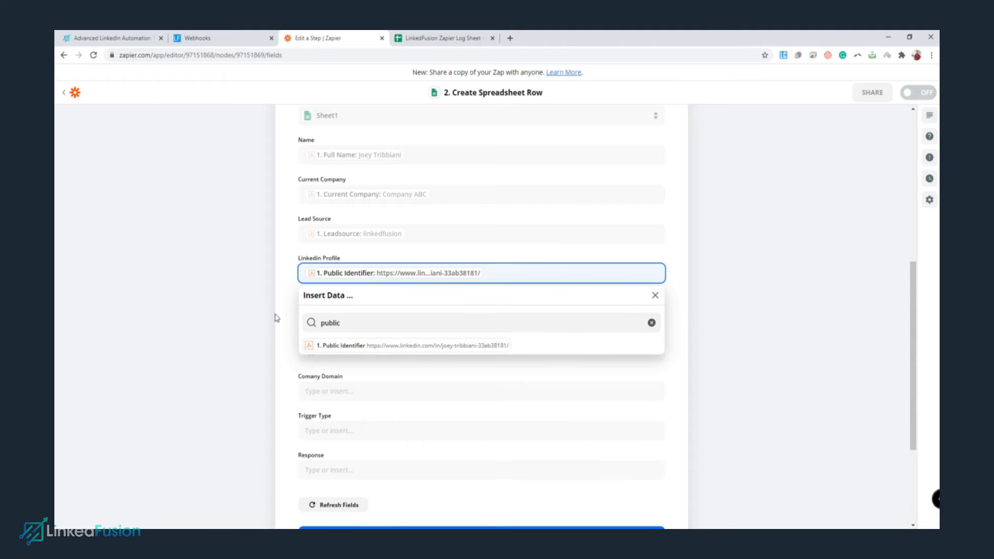
{"action": "left_click", "coordinate": [291, 323]}
{"action": "left_click", "coordinate": [352, 317]}
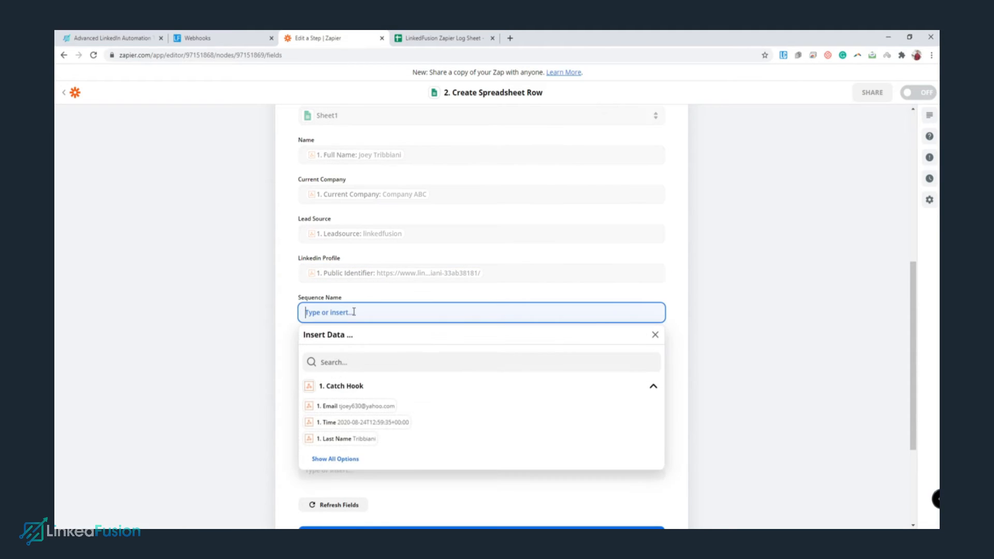
{"action": "left_click", "coordinate": [337, 358]}
{"action": "type", "text": "seq"}
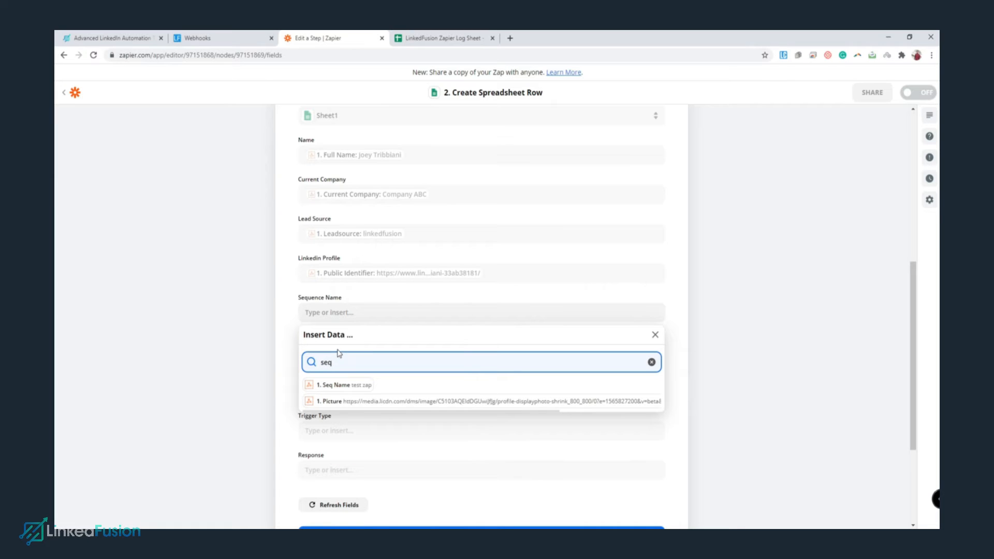
{"action": "left_click", "coordinate": [338, 384]}
{"action": "left_click", "coordinate": [288, 362]}
{"action": "left_click", "coordinate": [376, 352]}
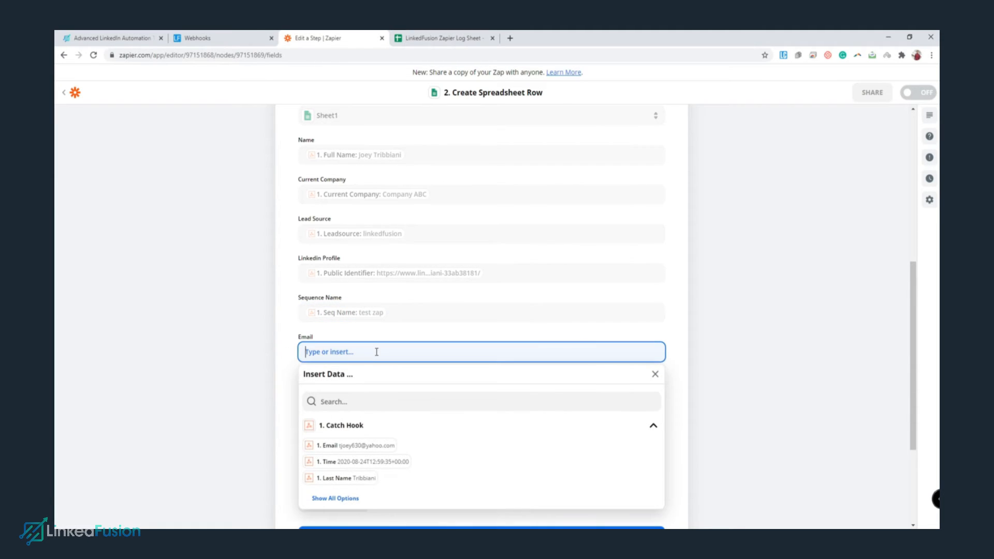
{"action": "left_click", "coordinate": [355, 446]}
{"action": "left_click", "coordinate": [283, 386]}
Map the company domain field to the hook's Current Company Domain.
{"action": "scroll", "coordinate": [325, 386], "scroll_direction": "down", "scroll_amount": 2}
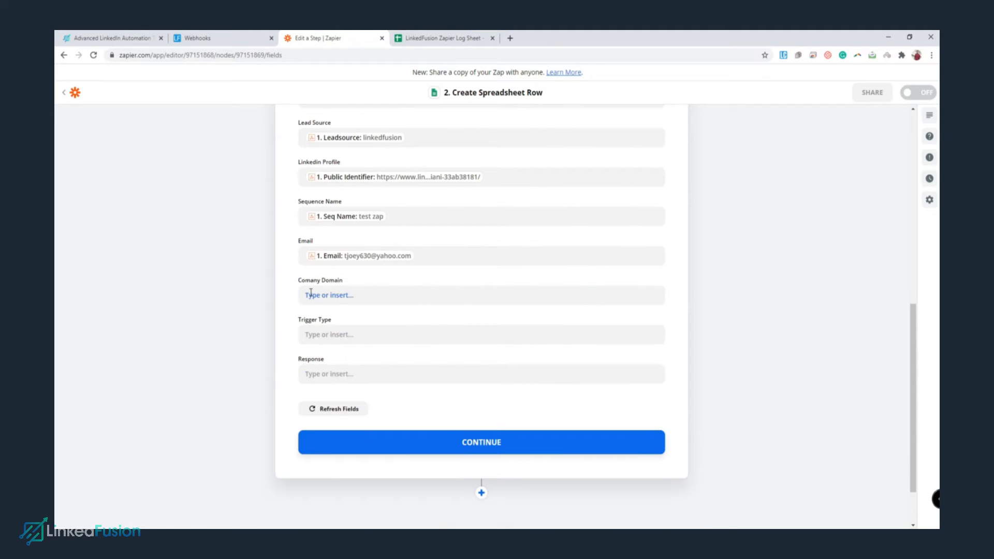
{"action": "left_click", "coordinate": [339, 294]}
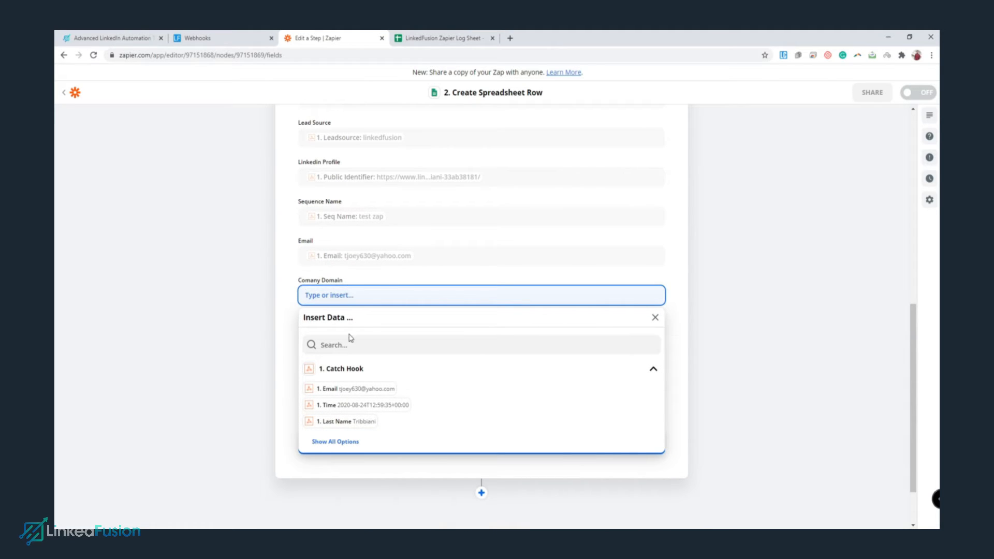
{"action": "left_click", "coordinate": [351, 342]}
{"action": "type", "text": "domain"}
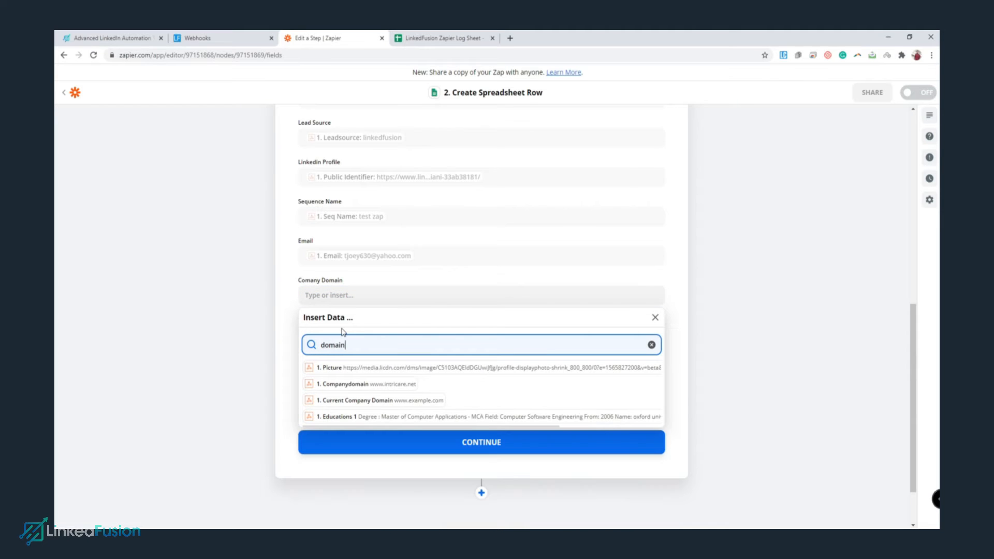
{"action": "left_click", "coordinate": [381, 401]}
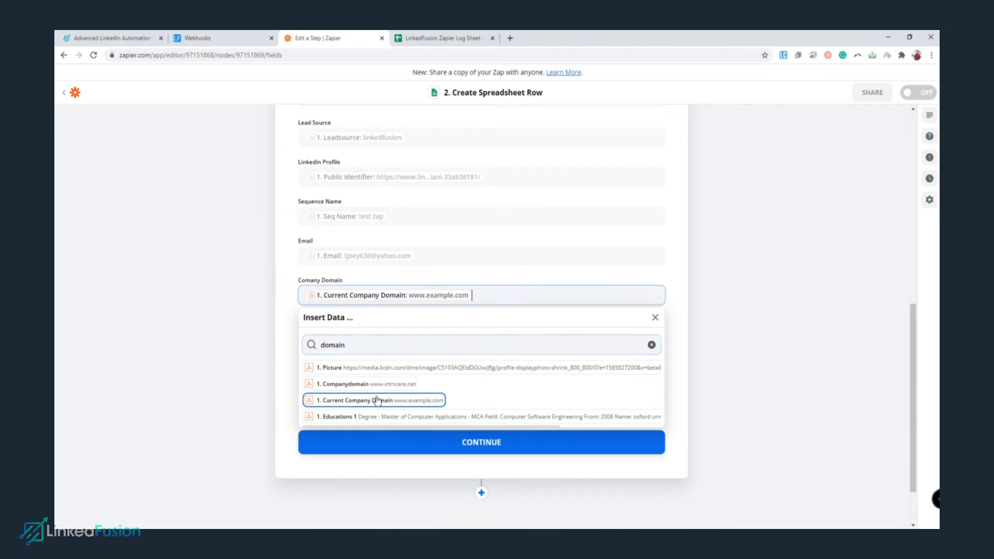
{"action": "left_click", "coordinate": [281, 322]}
Map Trigger Type to the hook's Type and Response to Msg.
{"action": "left_click", "coordinate": [408, 336]}
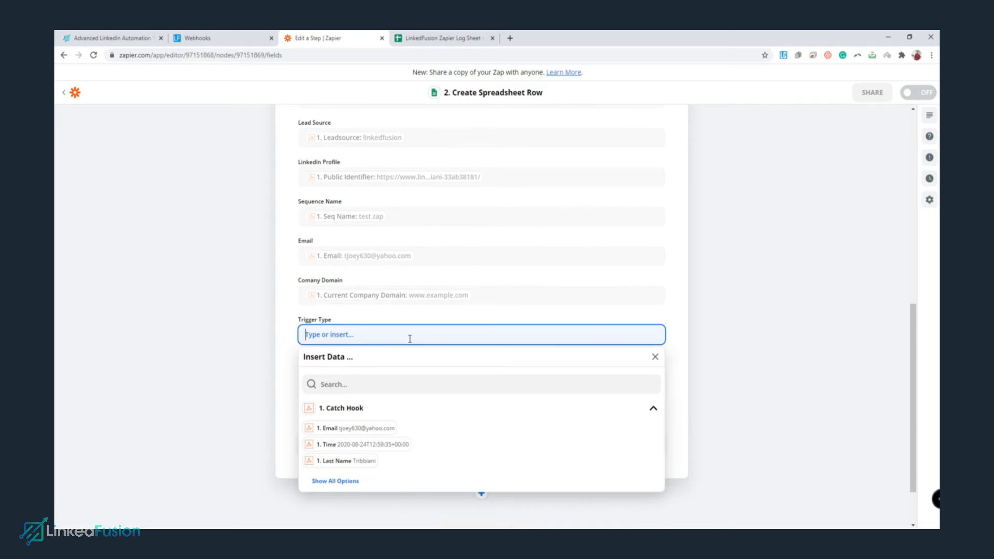
{"action": "left_click", "coordinate": [374, 382]}
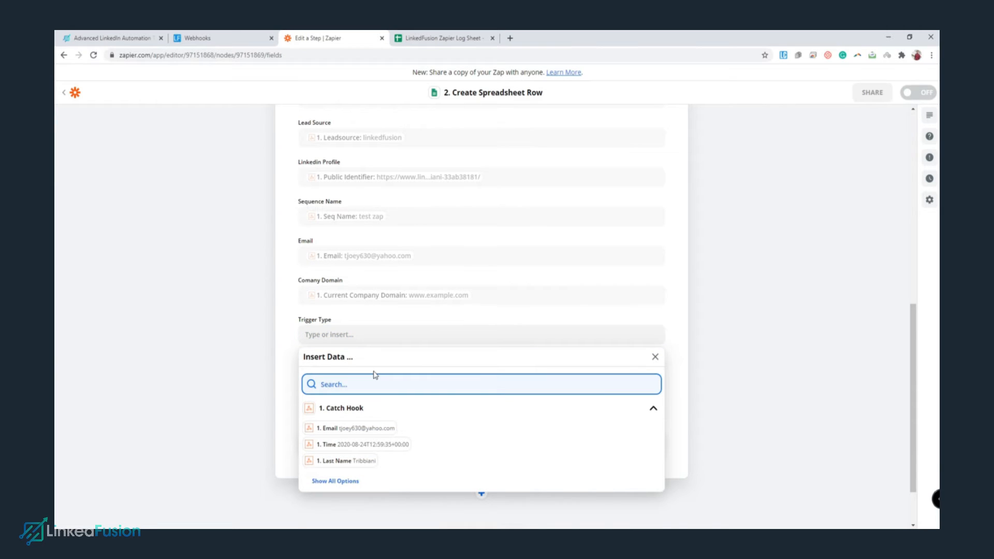
{"action": "type", "text": "type"}
{"action": "left_click", "coordinate": [400, 408]}
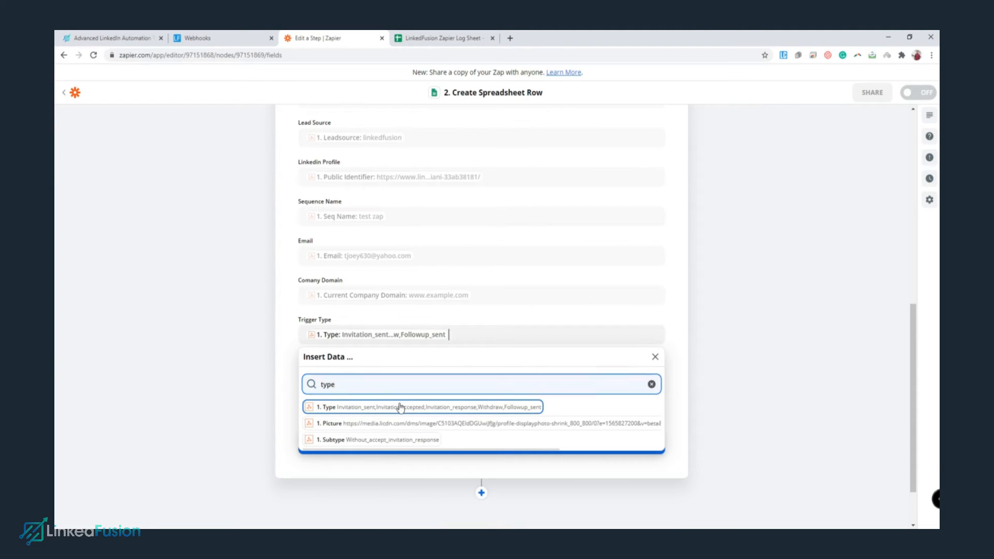
{"action": "left_click", "coordinate": [273, 364]}
{"action": "left_click", "coordinate": [351, 373]}
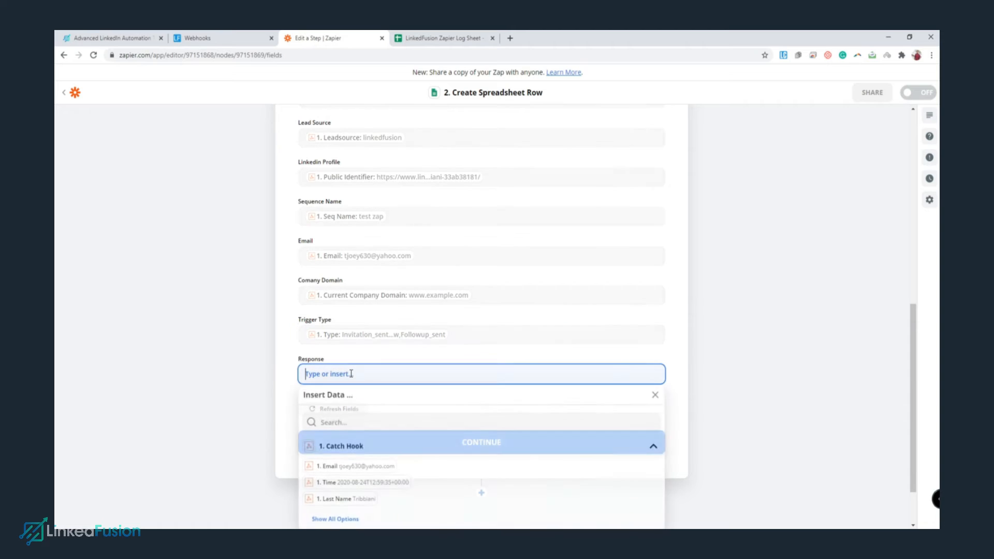
{"action": "left_click", "coordinate": [353, 422]}
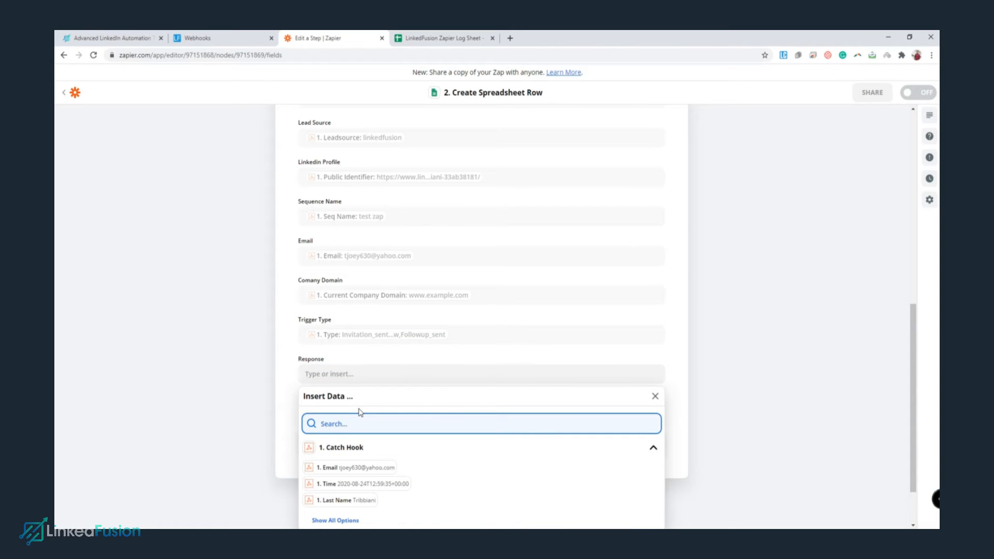
{"action": "type", "text": "msg"}
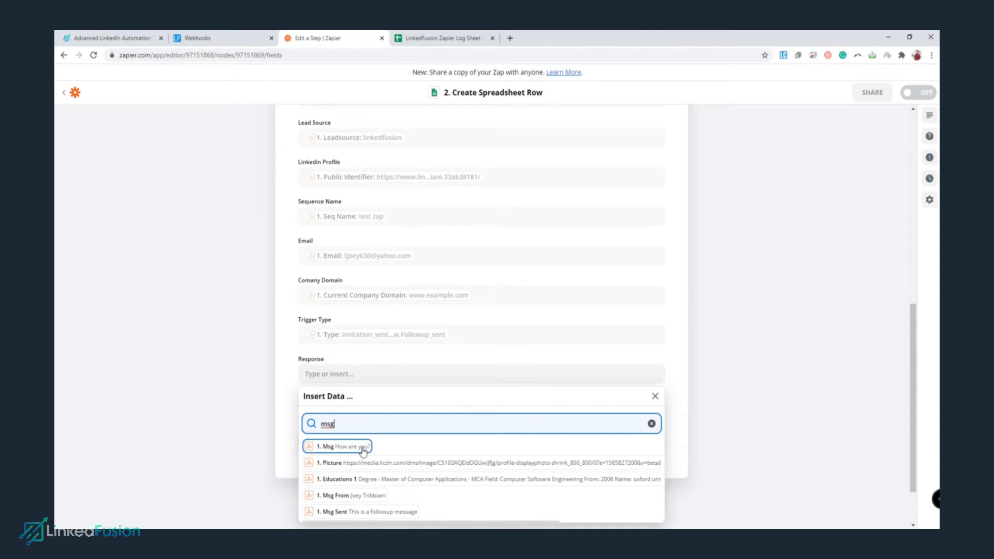
{"action": "left_click", "coordinate": [363, 452]}
{"action": "left_click", "coordinate": [226, 375]}
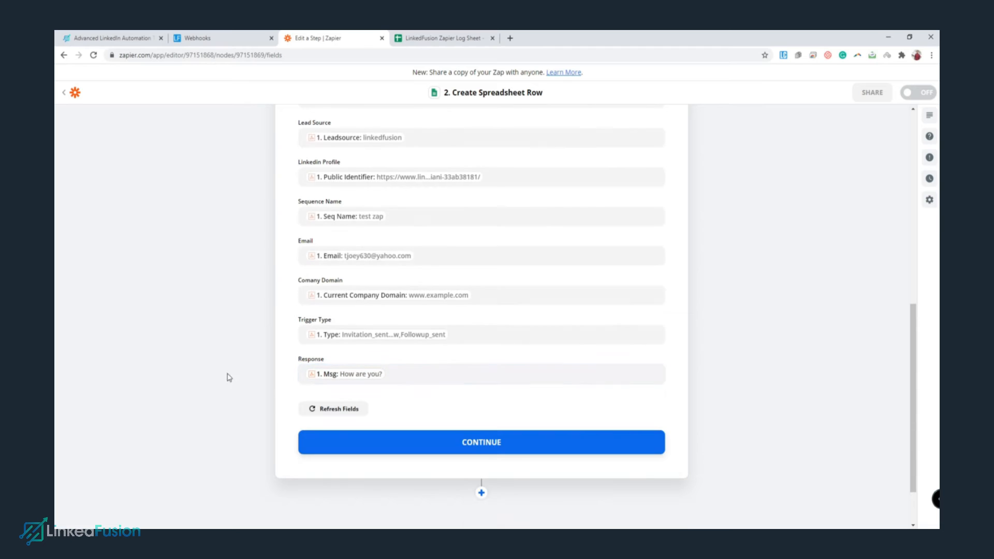
Confirm the field mapping and send a test row, creating row 2 in the log sheet.
{"action": "left_click", "coordinate": [516, 454]}
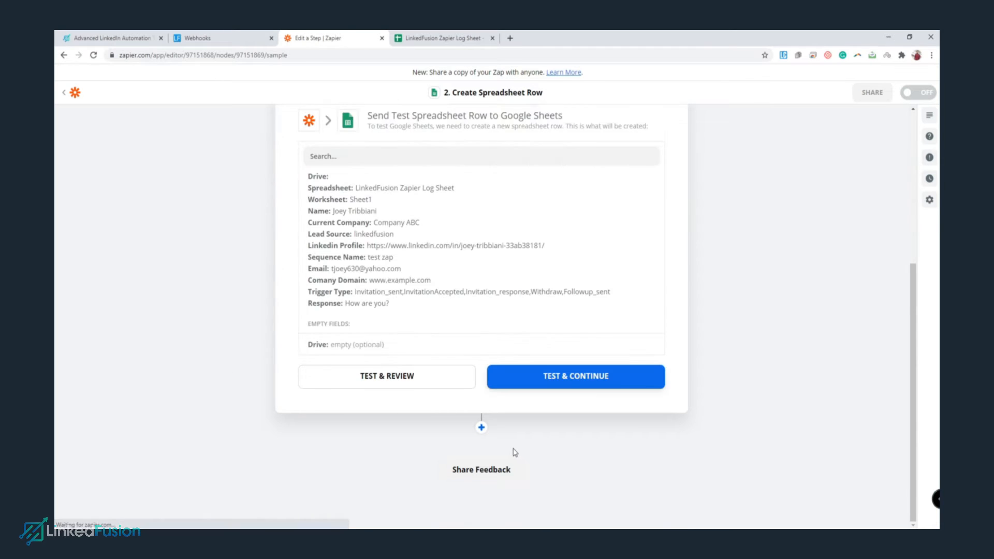
{"action": "scroll", "coordinate": [478, 269], "scroll_direction": "up", "scroll_amount": 1}
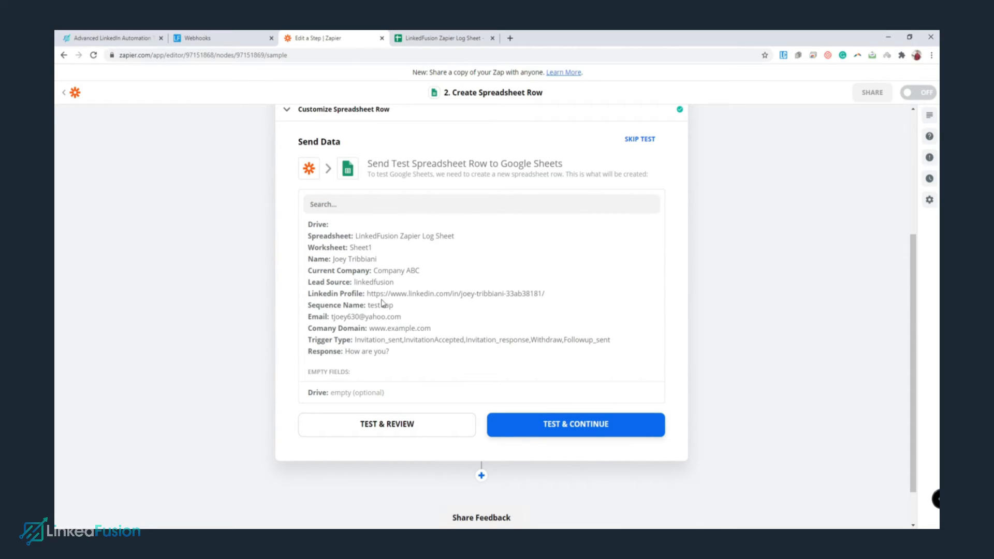
{"action": "left_click", "coordinate": [456, 36]}
{"action": "left_click", "coordinate": [320, 37]}
{"action": "left_click", "coordinate": [587, 425]}
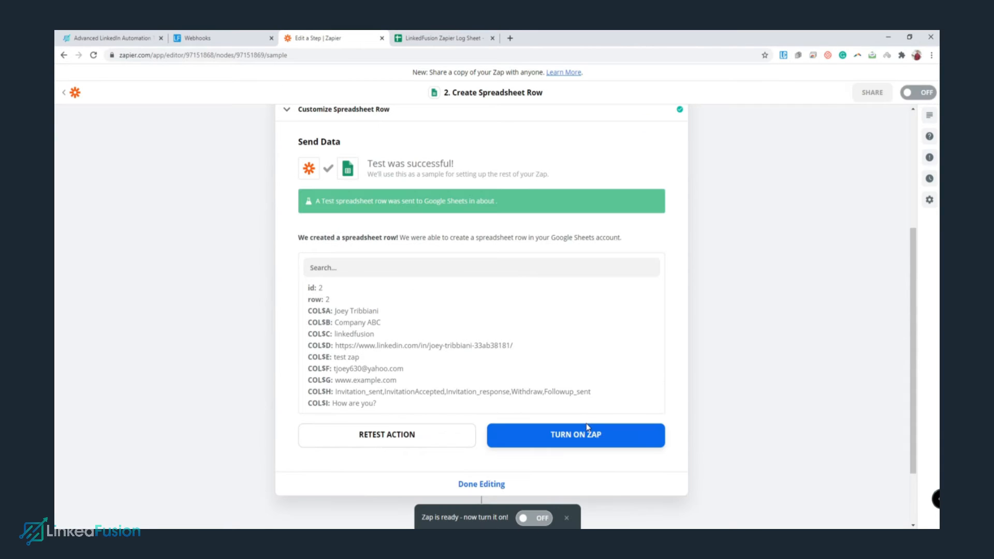
{"action": "left_click", "coordinate": [440, 36]}
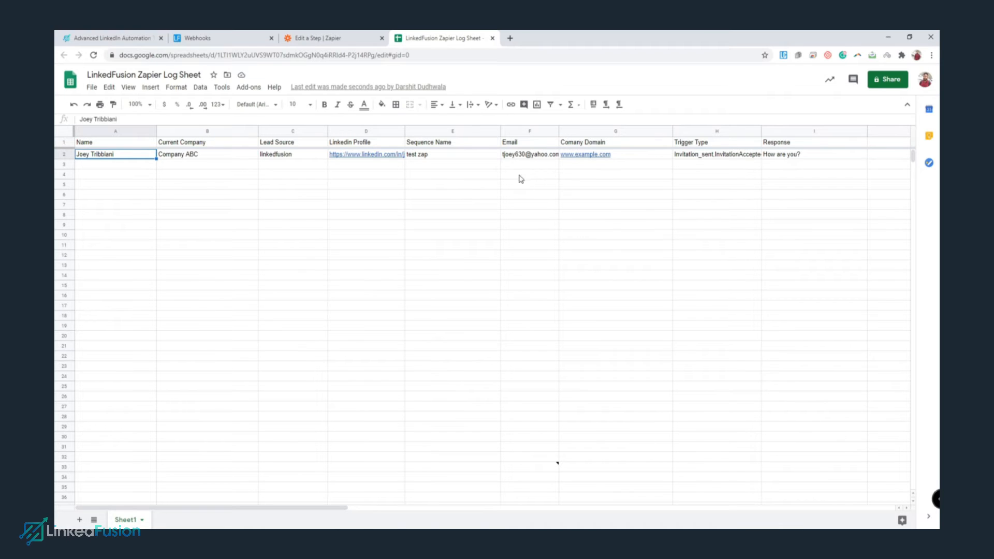
{"action": "left_click", "coordinate": [337, 38]}
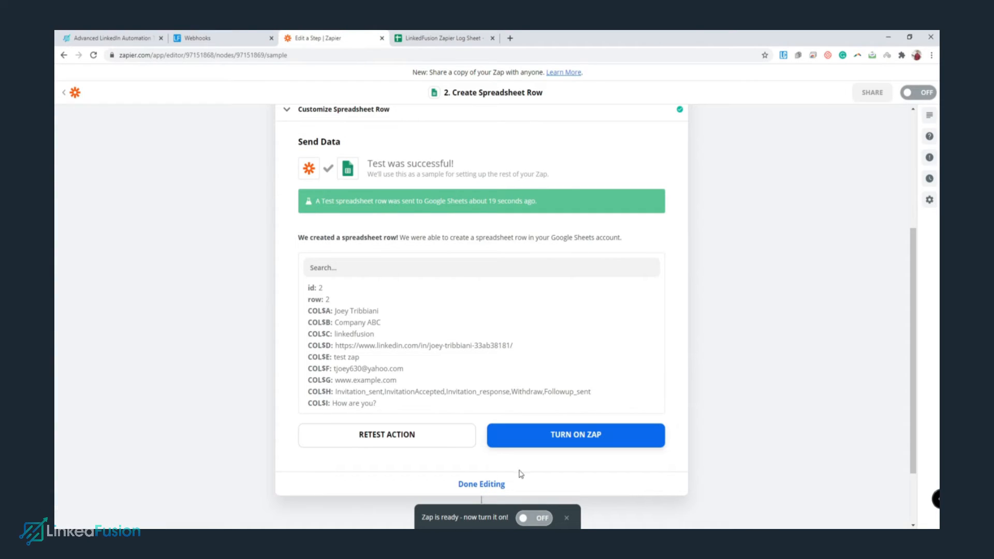
{"action": "left_click", "coordinate": [495, 485]}
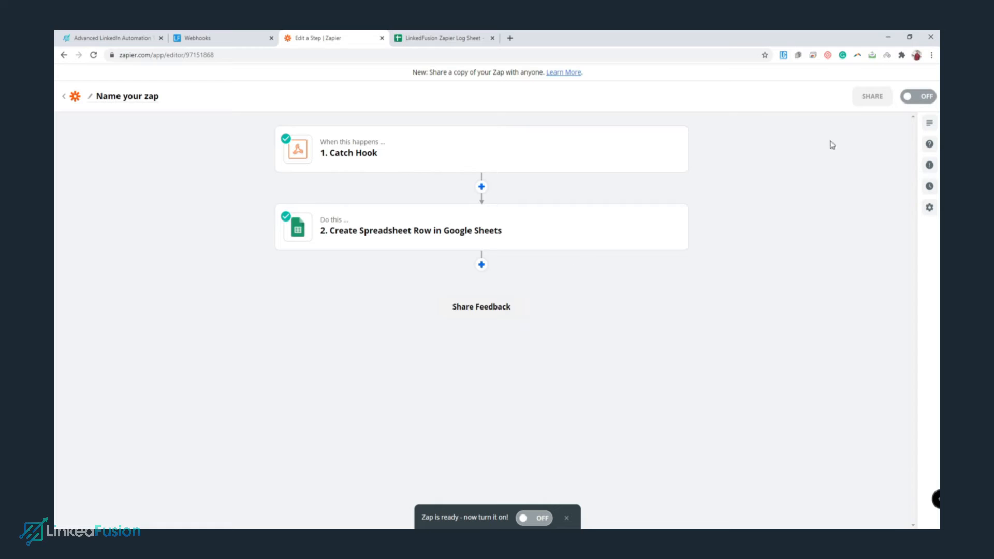
Switch the Zap on and return to LinkedFusion's Webhooks page.
{"action": "left_click", "coordinate": [917, 99]}
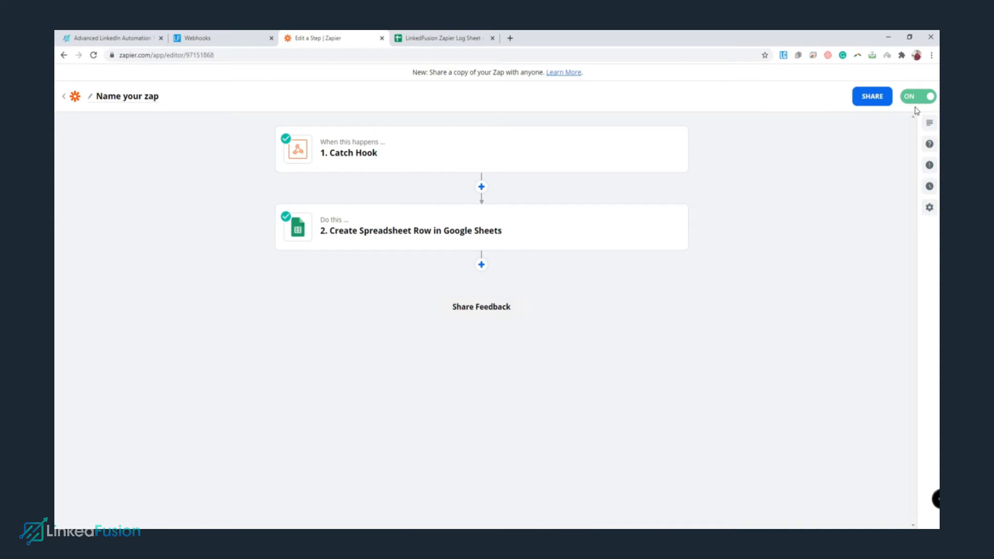
{"action": "left_click", "coordinate": [220, 35]}
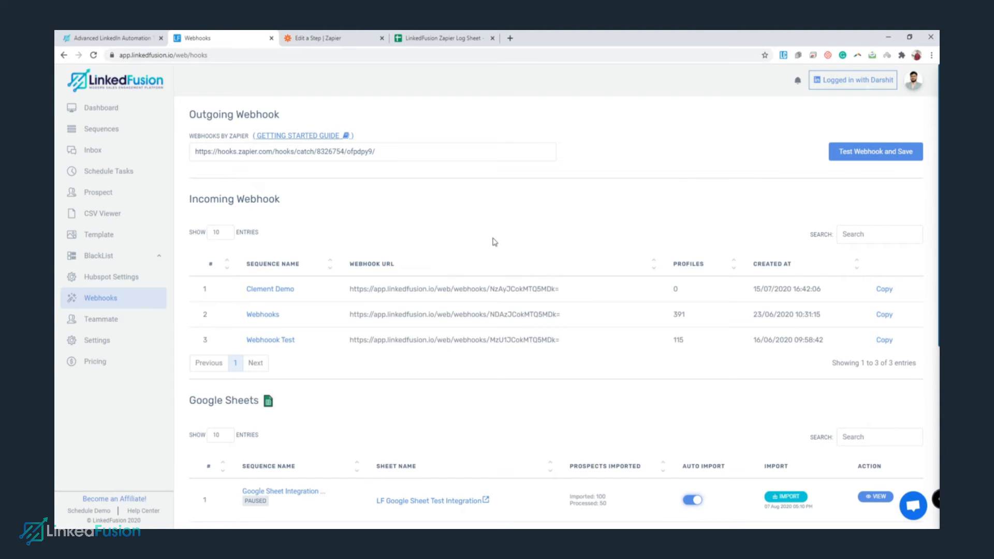
Add a new Invitation Sequence from LinkedFusion's Sequences list.
{"action": "left_click", "coordinate": [146, 135]}
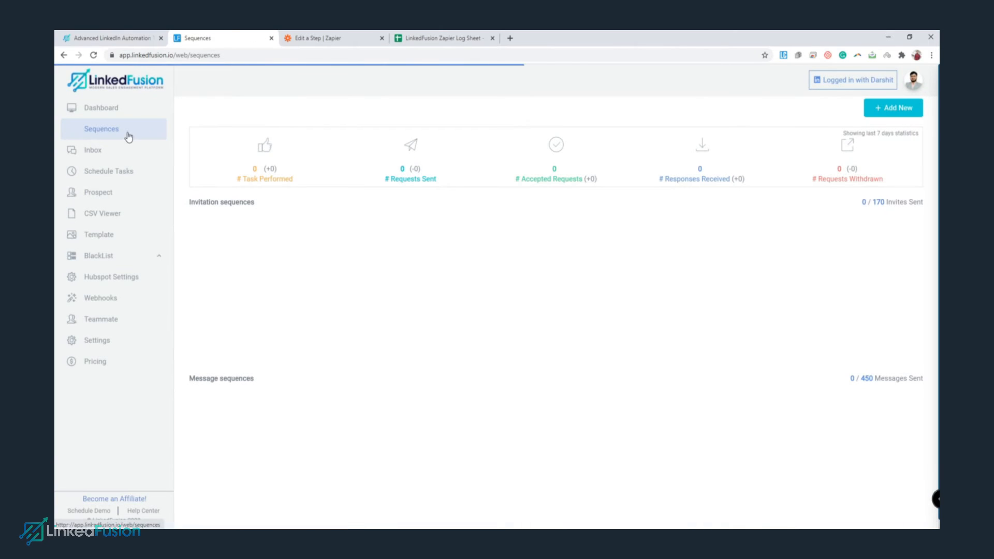
{"action": "left_click", "coordinate": [893, 108]}
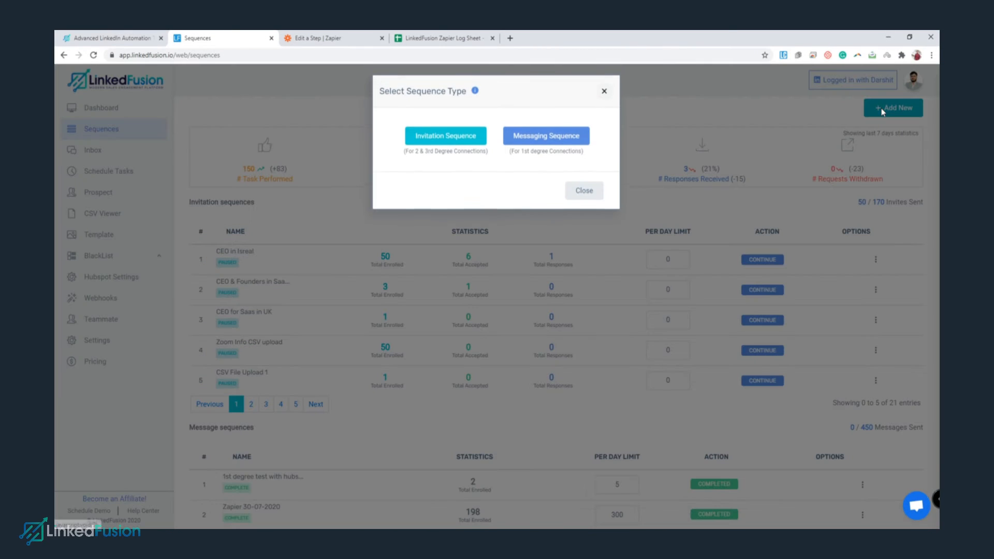
{"action": "left_click", "coordinate": [434, 141]}
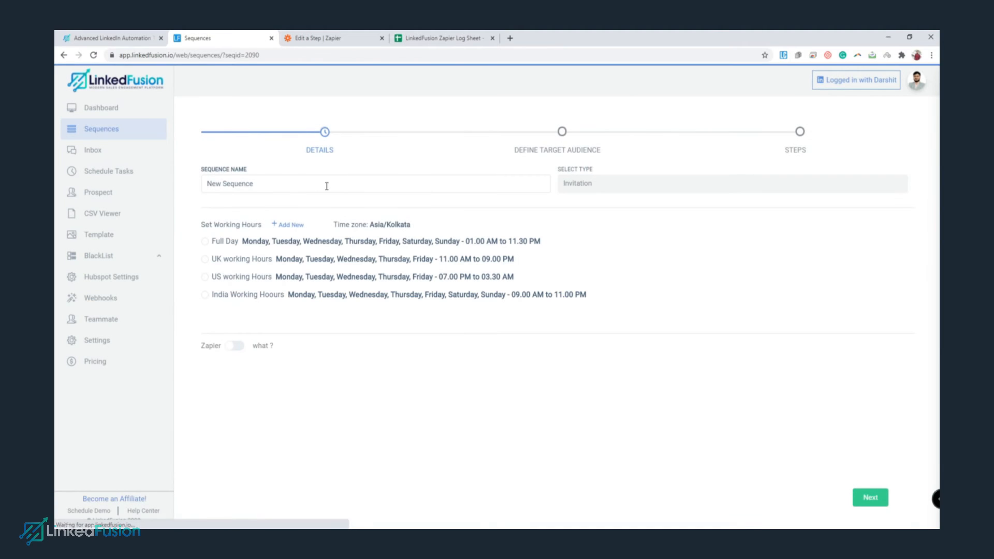
Name it 'CEO & Founder in US Region in SaaS industry', choose Full Day hours, and enable Zapier.
{"action": "triple_click", "coordinate": [247, 182]}
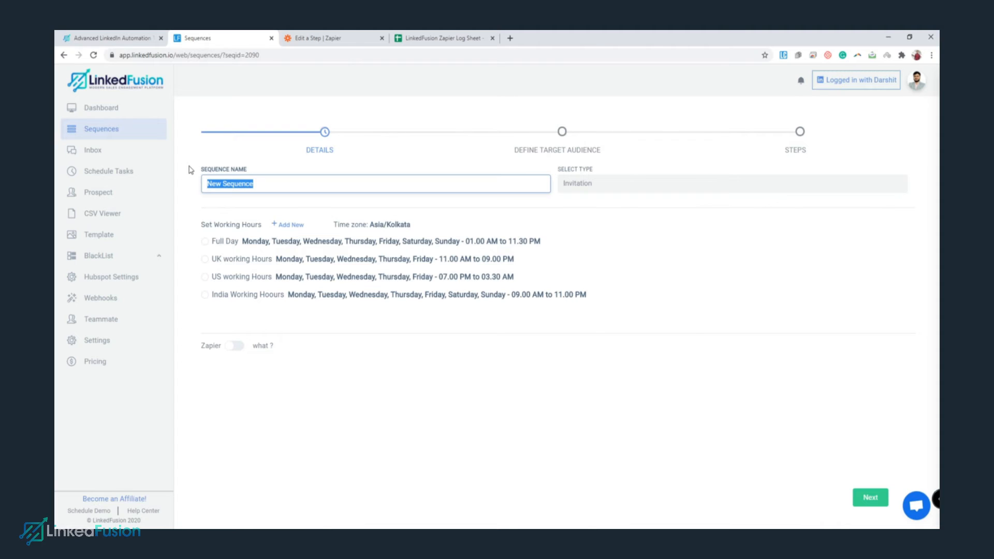
{"action": "type", "text": "CEO & Founder in US Region"}
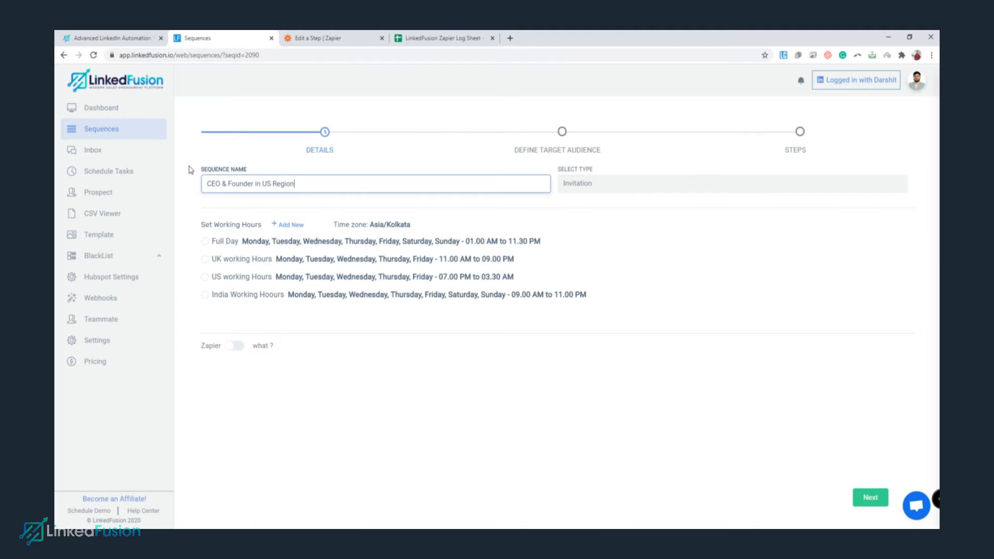
{"action": "left_click", "coordinate": [191, 170]}
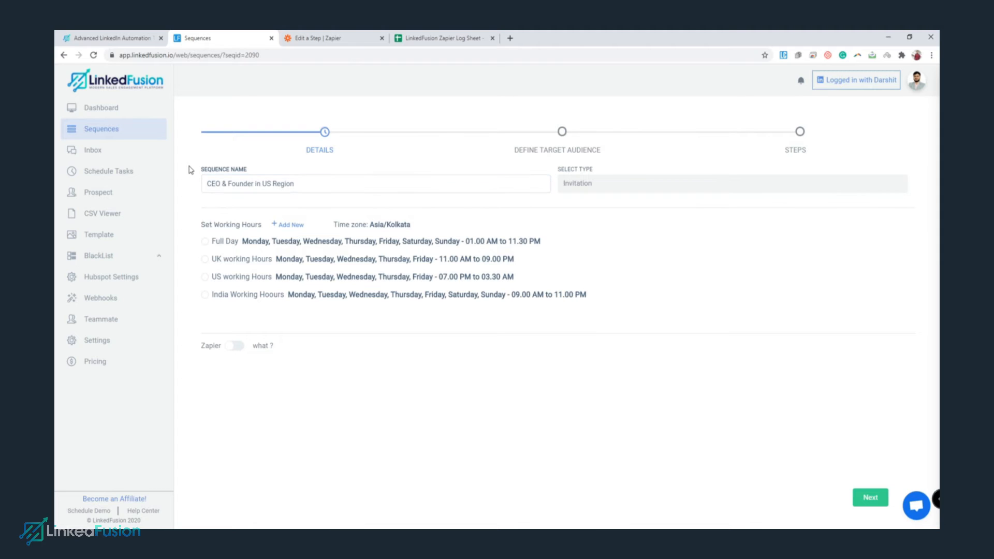
{"action": "left_click", "coordinate": [307, 182]}
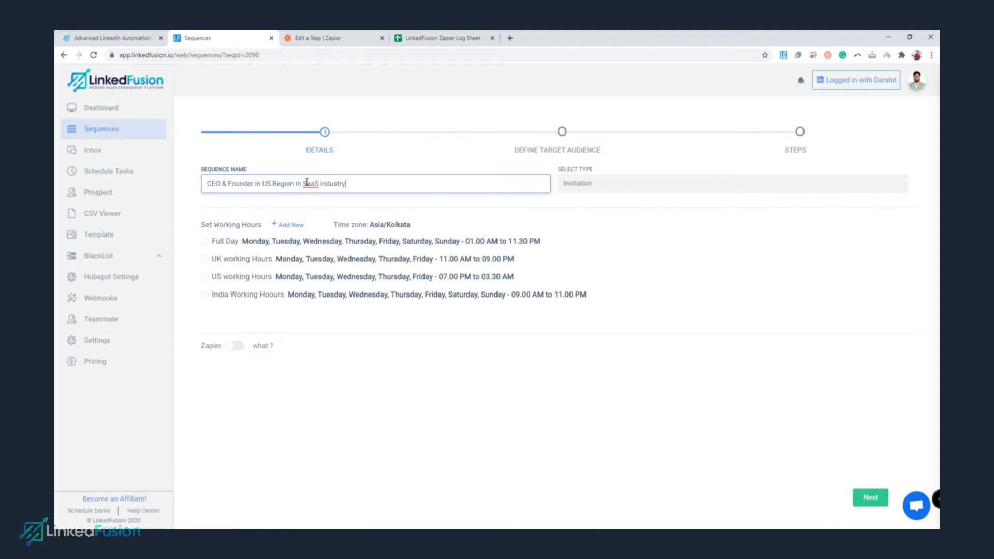
{"action": "left_click", "coordinate": [331, 205]}
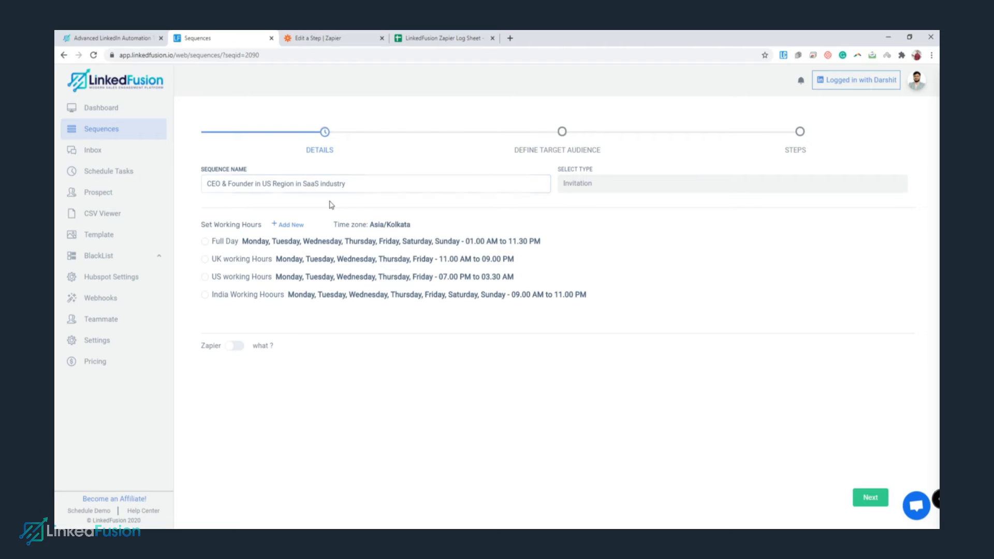
{"action": "left_click", "coordinate": [206, 243]}
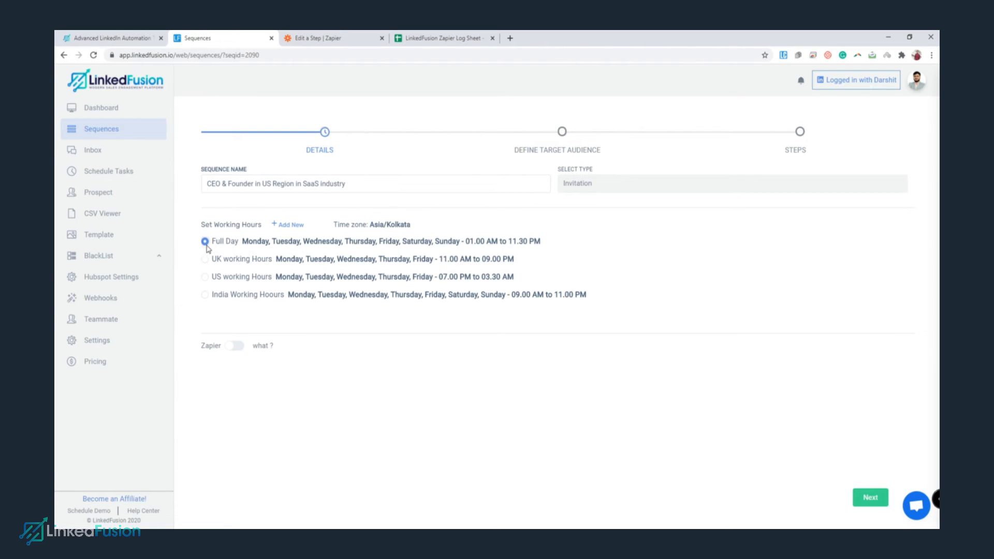
{"action": "left_click", "coordinate": [235, 346]}
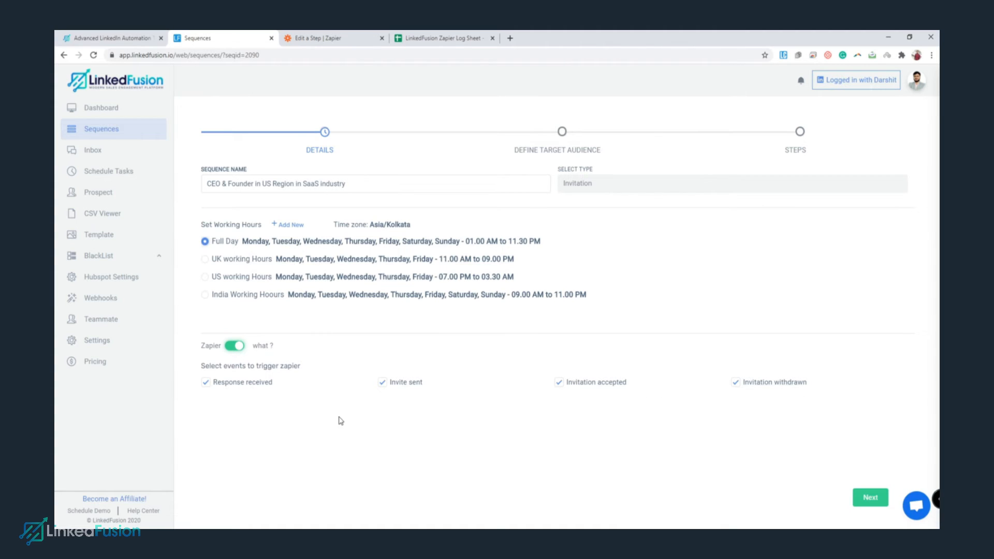
{"action": "left_click", "coordinate": [445, 37]}
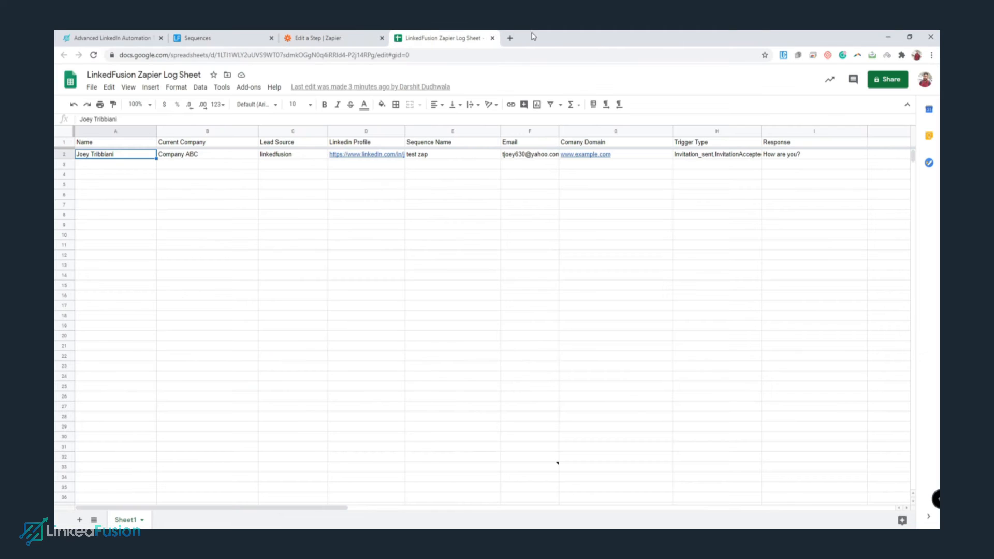
{"action": "left_click", "coordinate": [209, 39]}
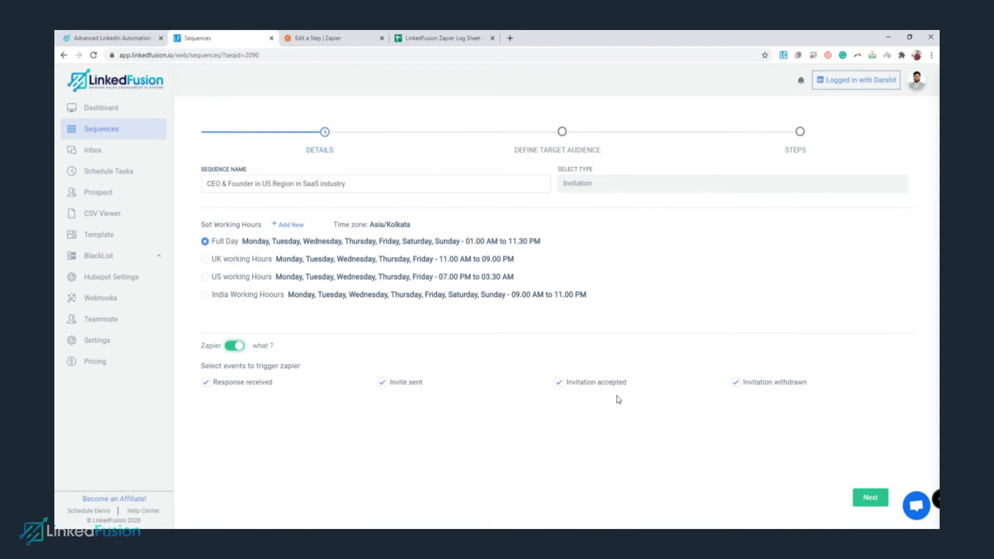
Re-select all four Zapier events (Invite sent, Invitation accepted, Response received, Invitation withdrawn) and advance to Define Target Audience.
{"action": "left_click", "coordinate": [736, 382]}
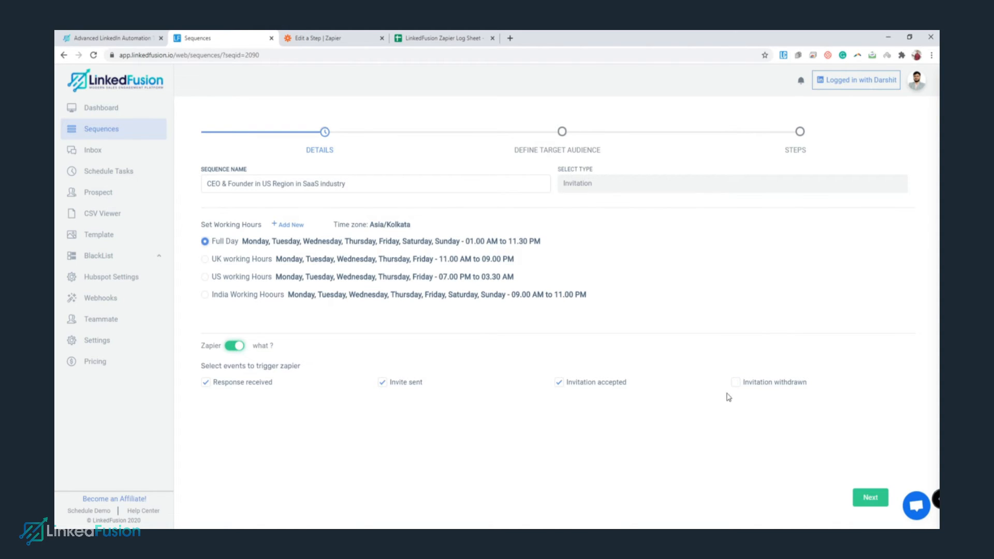
{"action": "left_click", "coordinate": [382, 382]}
{"action": "left_click", "coordinate": [205, 383]}
{"action": "left_click", "coordinate": [561, 383]}
{"action": "left_click", "coordinate": [207, 384]}
{"action": "left_click", "coordinate": [382, 383]}
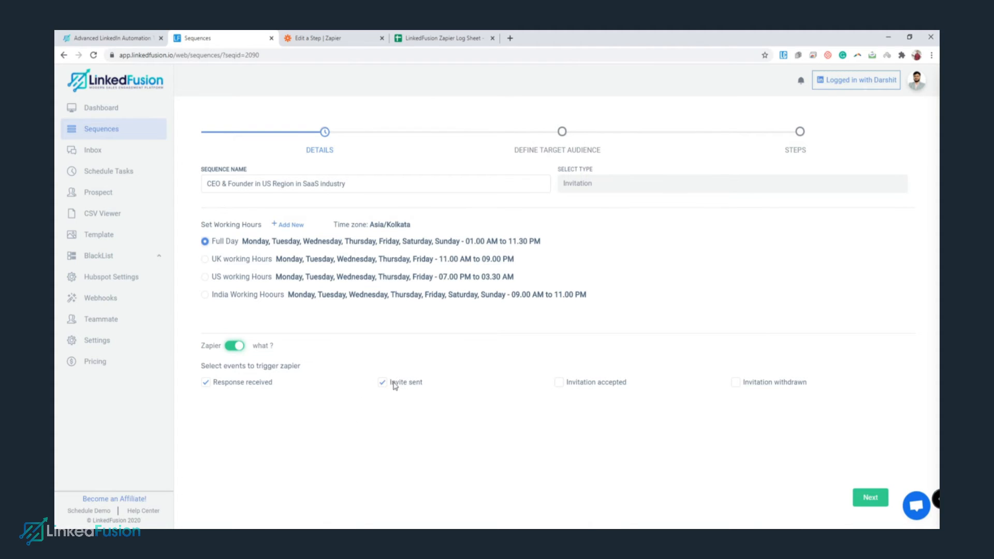
{"action": "left_click", "coordinate": [560, 385]}
{"action": "left_click", "coordinate": [737, 383]}
{"action": "left_click", "coordinate": [881, 507]}
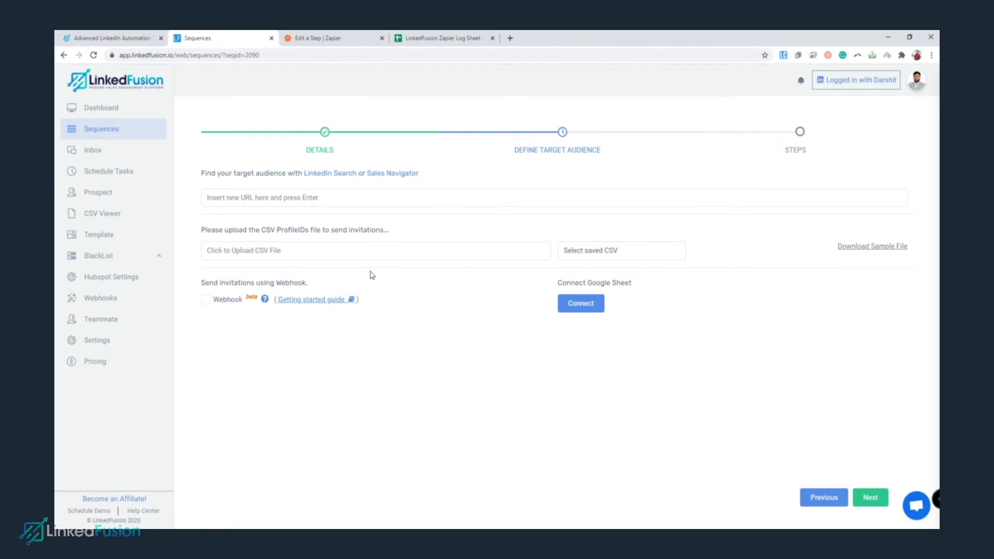
{"action": "left_click", "coordinate": [327, 174]}
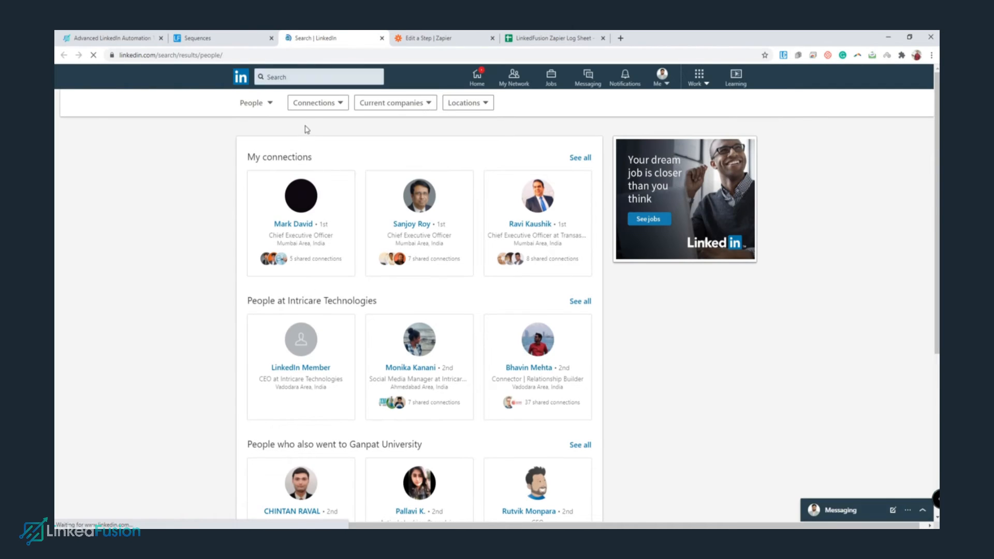
Search LinkedIn people for "CEO" AND "Founder" and rerun the query to list matching profiles.
{"action": "left_click", "coordinate": [316, 103]}
{"action": "left_click", "coordinate": [309, 105]}
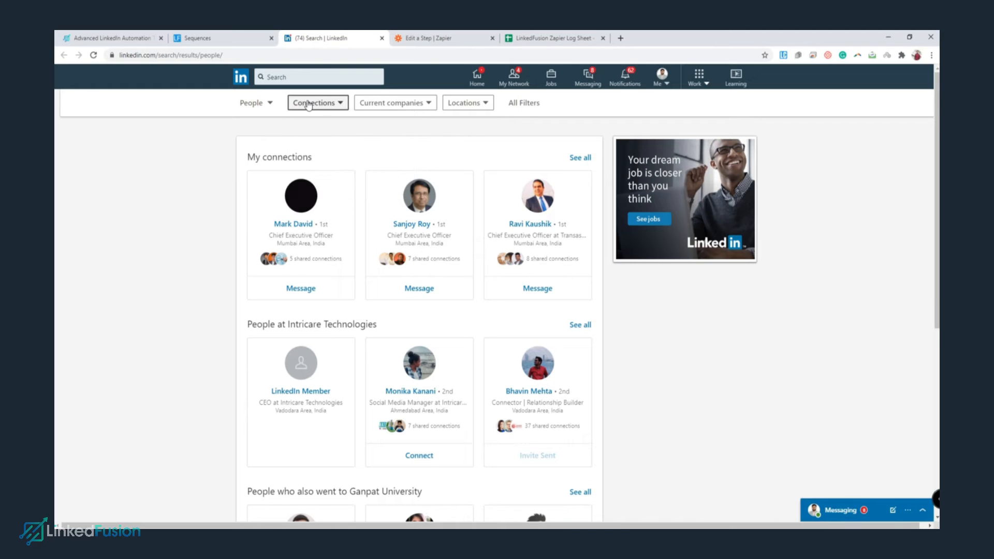
{"action": "left_click", "coordinate": [291, 77]}
{"action": "type", "text": "c"}
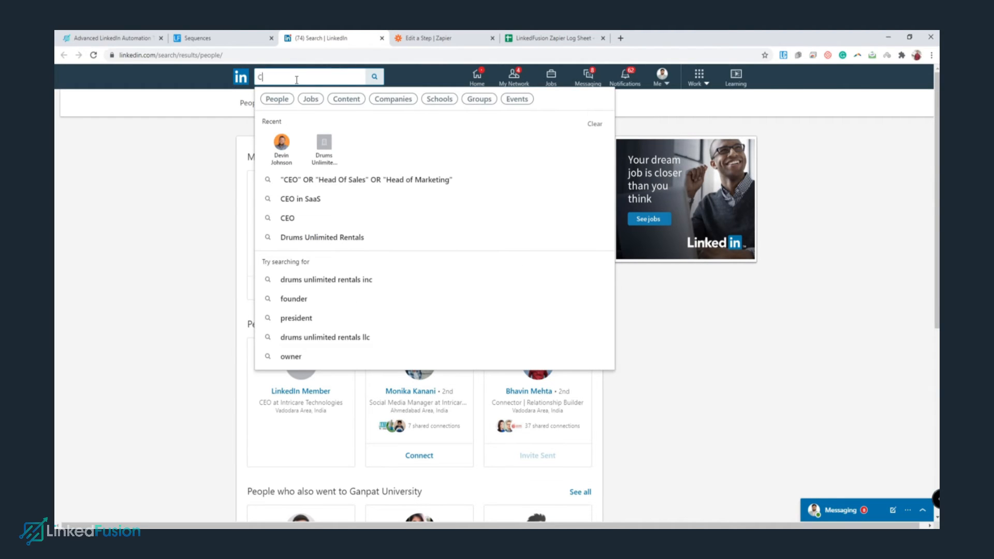
{"action": "type", "text": "EO"}
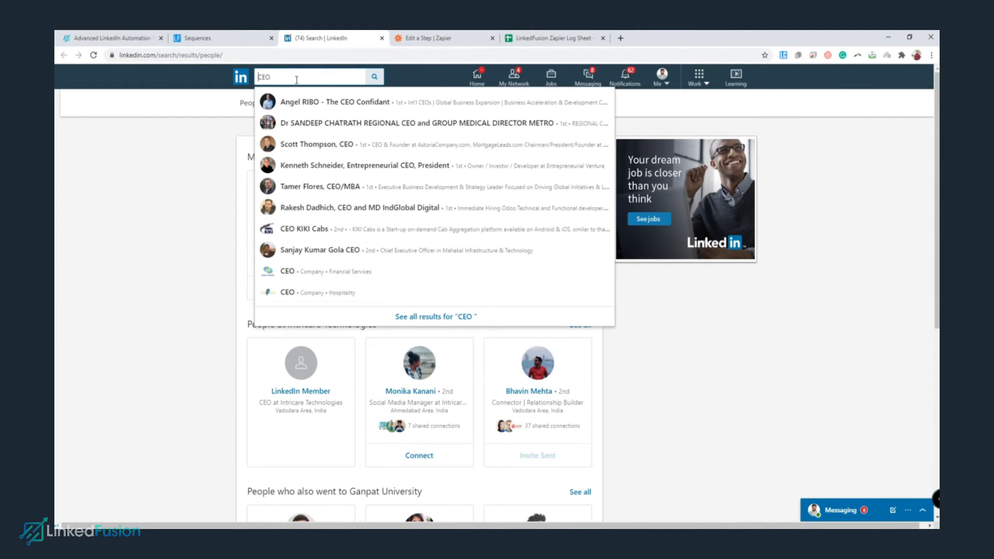
{"action": "type", "text": " \""}
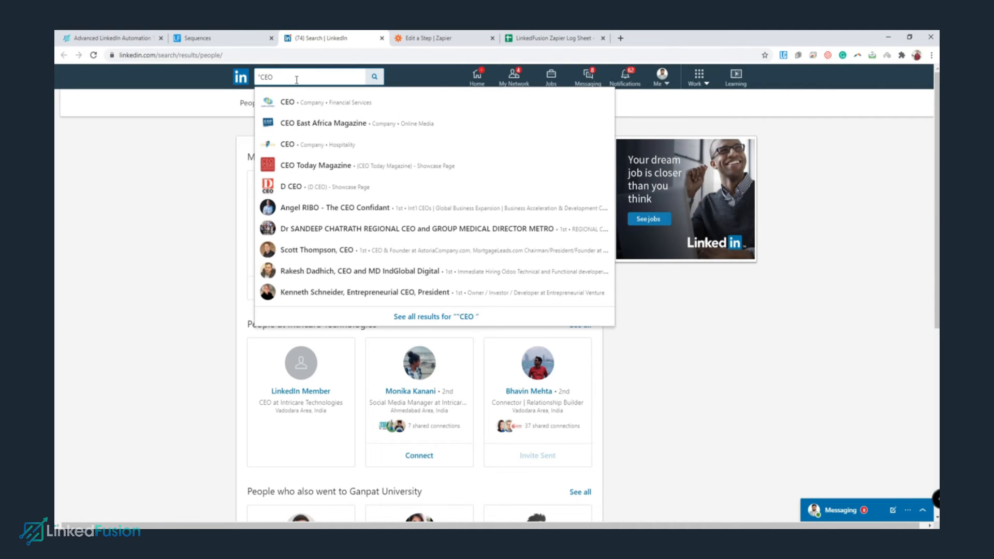
{"action": "key", "text": "BackSpace"}
{"action": "type", "text": "\" AND"}
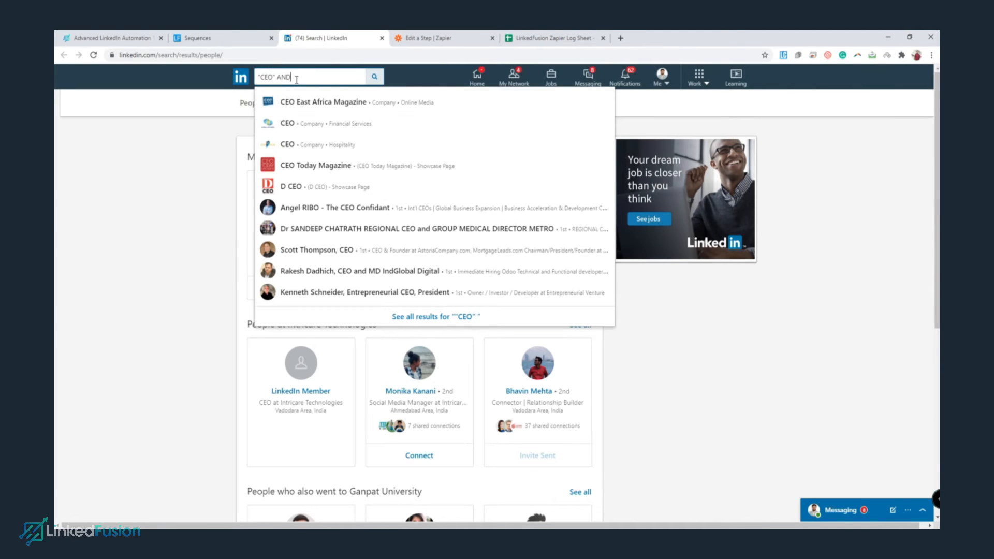
{"action": "type", "text": " \"founder"}
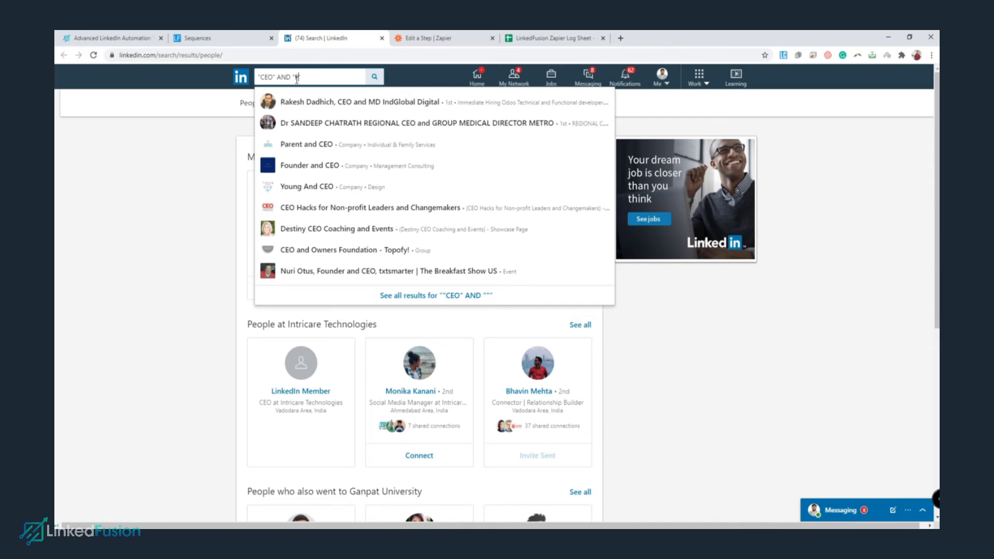
{"action": "type", "text": "\""}
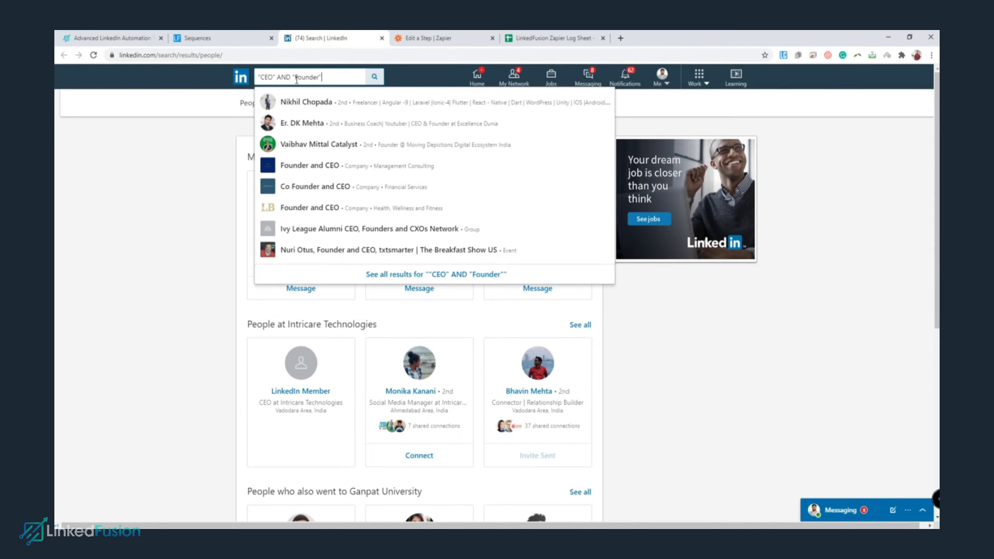
{"action": "key", "text": "Return"}
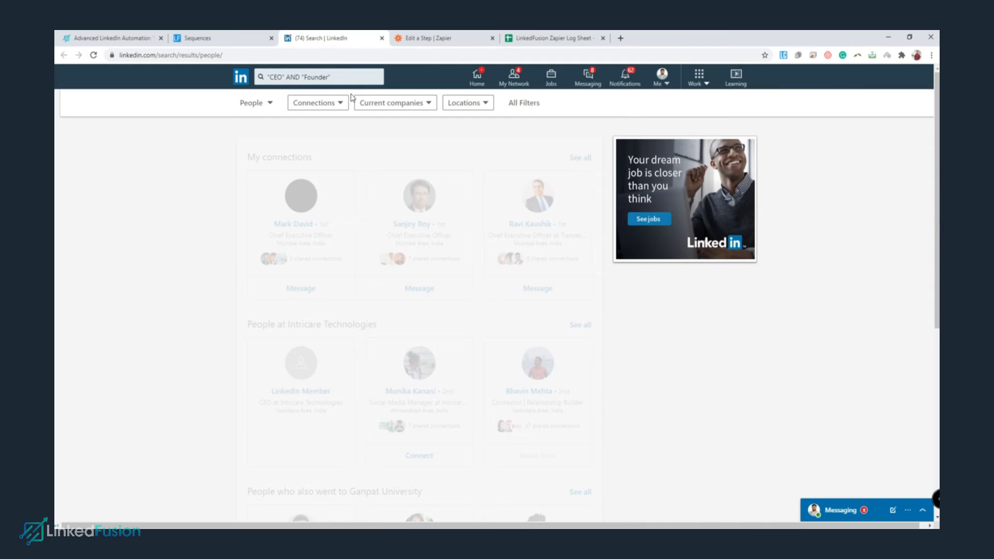
{"action": "left_click", "coordinate": [345, 77]}
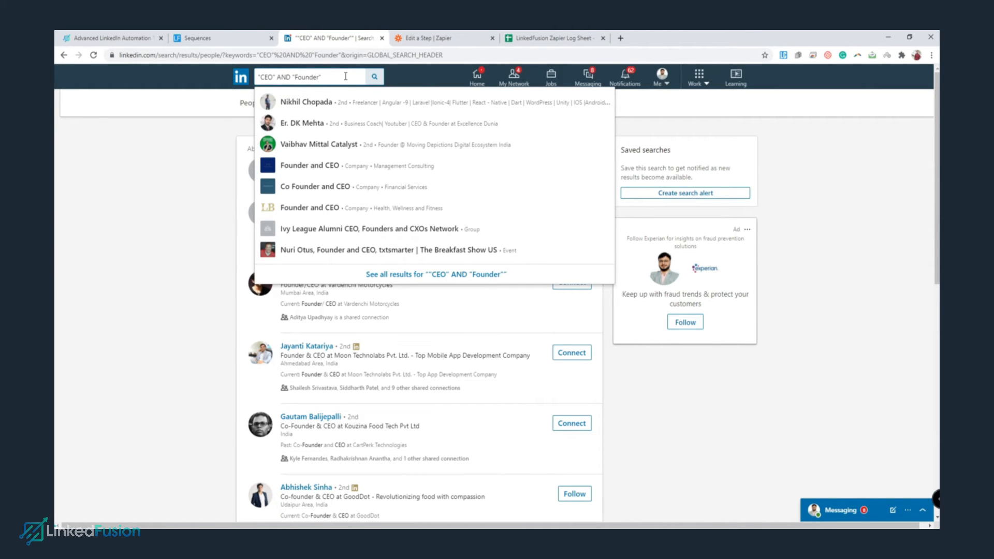
{"action": "key", "text": "Return"}
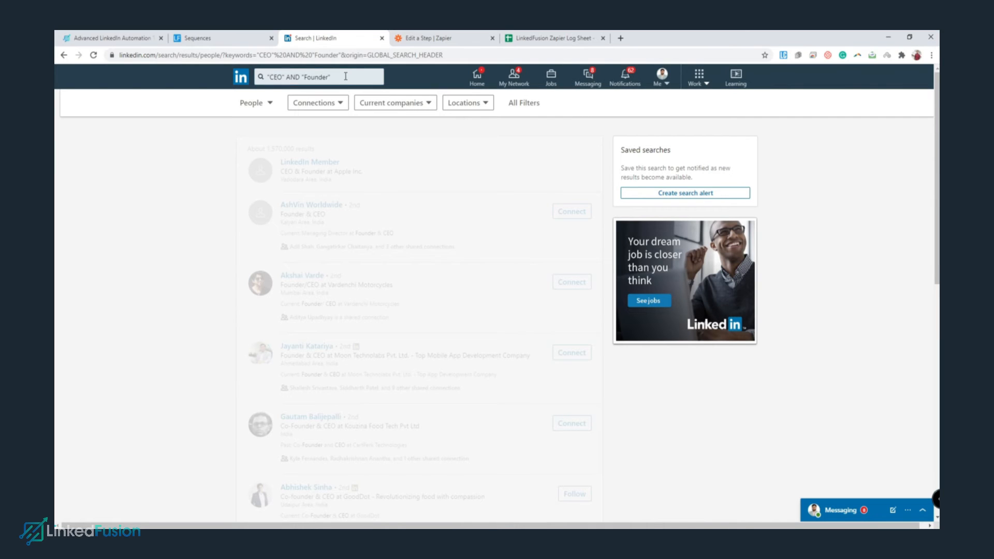
Limit the results to 2nd and 3rd+ degree connections.
{"action": "left_click", "coordinate": [348, 106]}
{"action": "left_click", "coordinate": [310, 147]}
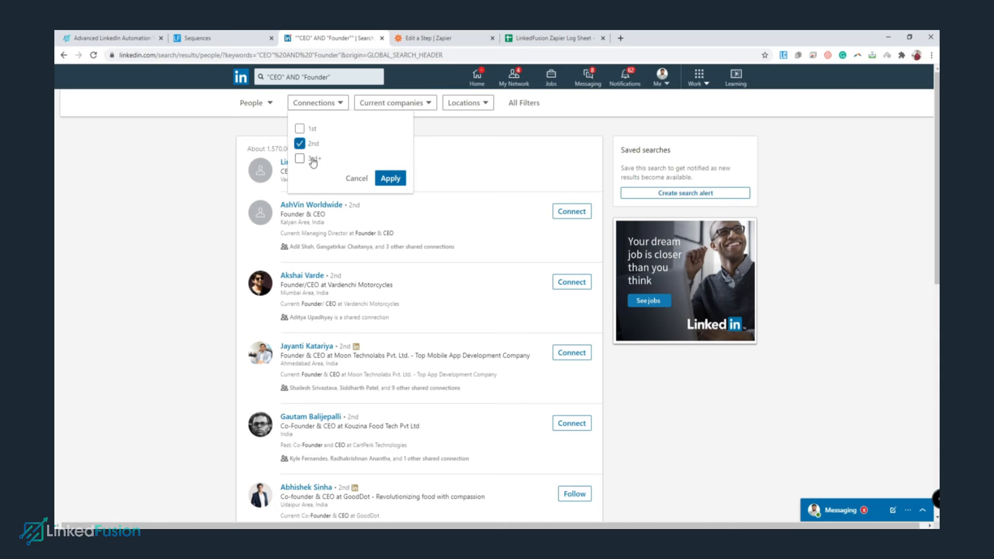
{"action": "left_click", "coordinate": [301, 158]}
{"action": "left_click", "coordinate": [390, 178]}
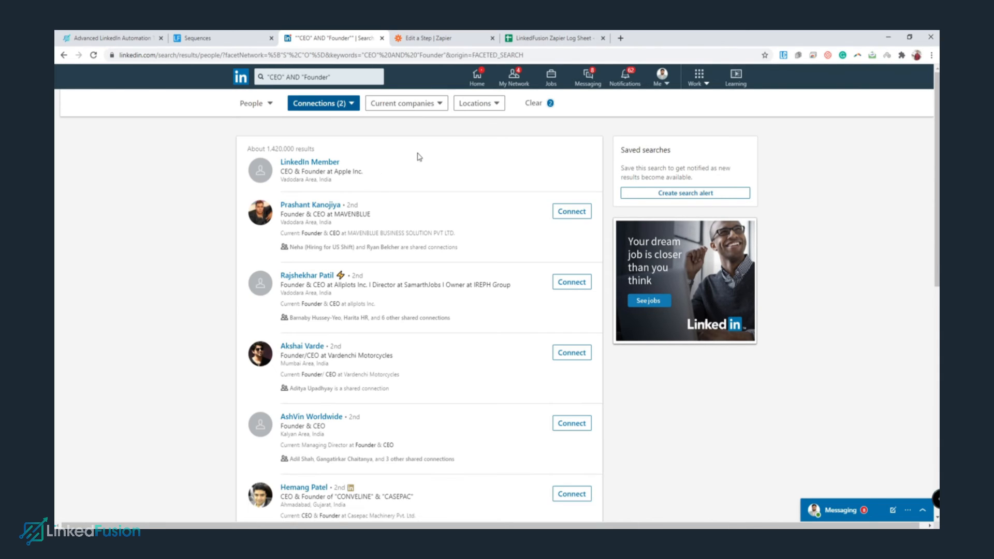
Restrict the results to people located in the United States.
{"action": "left_click", "coordinate": [486, 103]}
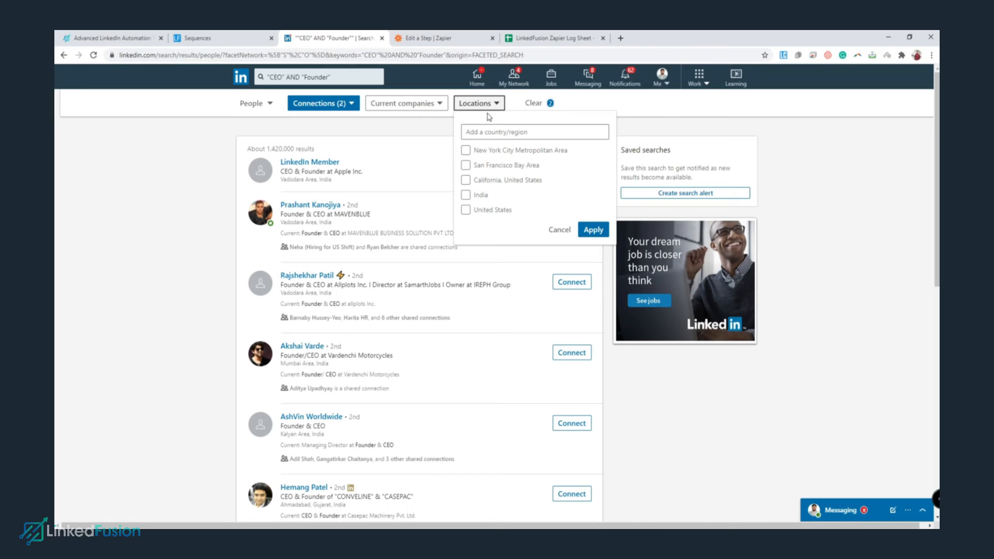
{"action": "left_click", "coordinate": [465, 210]}
{"action": "left_click", "coordinate": [592, 231]}
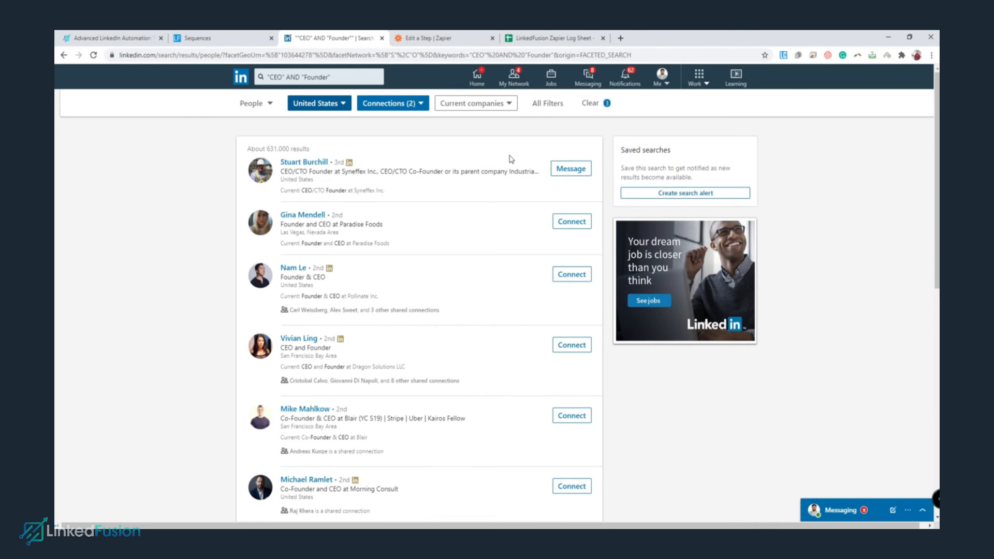
Filter by the Marketing & Advertising and Venture Capital & Private Equity industries.
{"action": "left_click", "coordinate": [550, 104]}
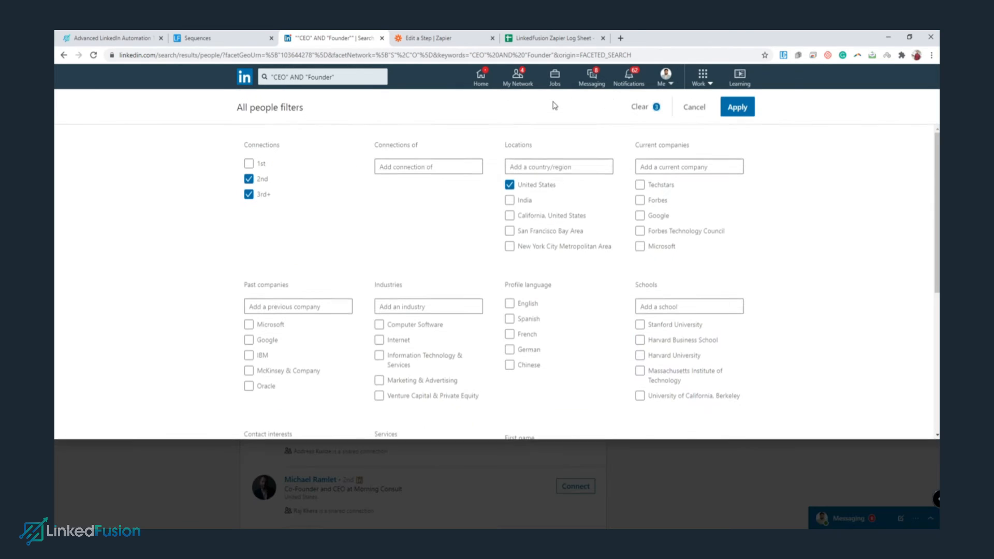
{"action": "scroll", "coordinate": [434, 198], "scroll_direction": "down", "scroll_amount": 1}
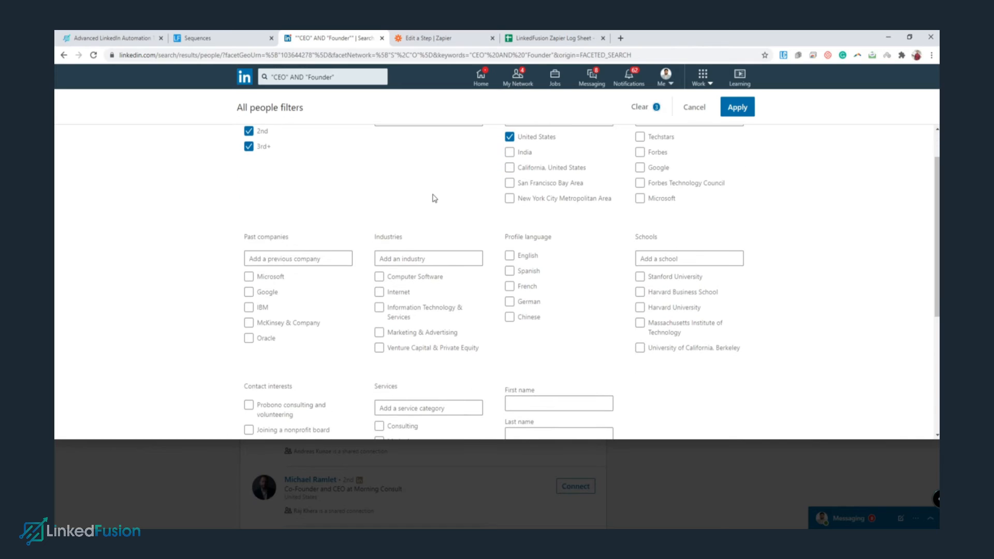
{"action": "scroll", "coordinate": [434, 198], "scroll_direction": "down", "scroll_amount": 2}
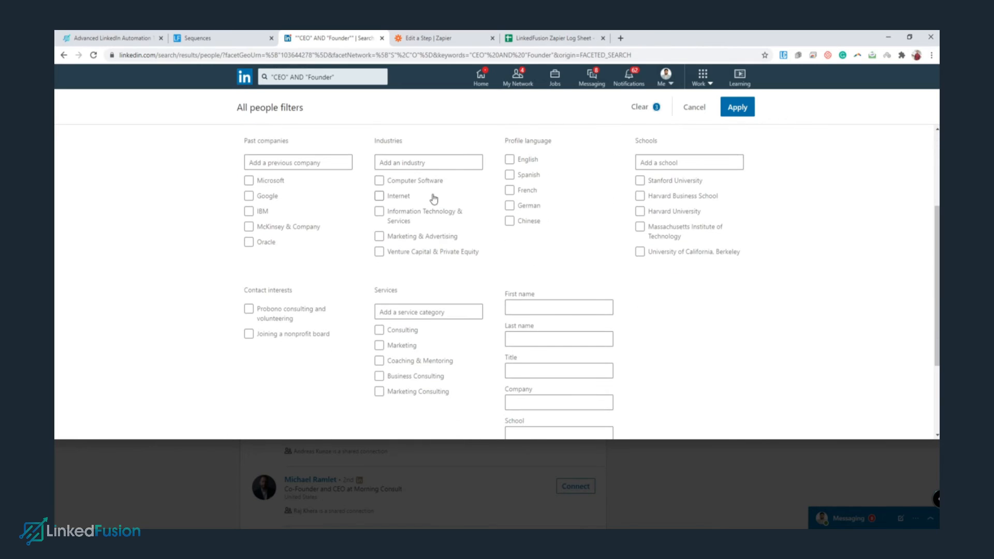
{"action": "left_click", "coordinate": [380, 237]}
{"action": "left_click", "coordinate": [379, 253]}
Add Consulting, Marketing, Business Consulting, Marketing Consulting and Coaching & Mentoring service categories.
{"action": "scroll", "coordinate": [383, 205], "scroll_direction": "down", "scroll_amount": 2}
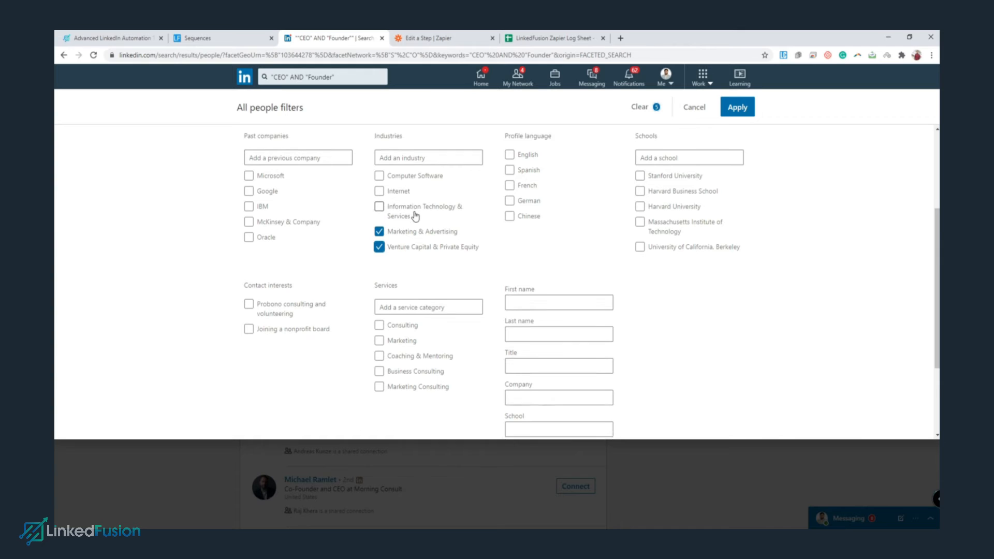
{"action": "left_click", "coordinate": [380, 234]}
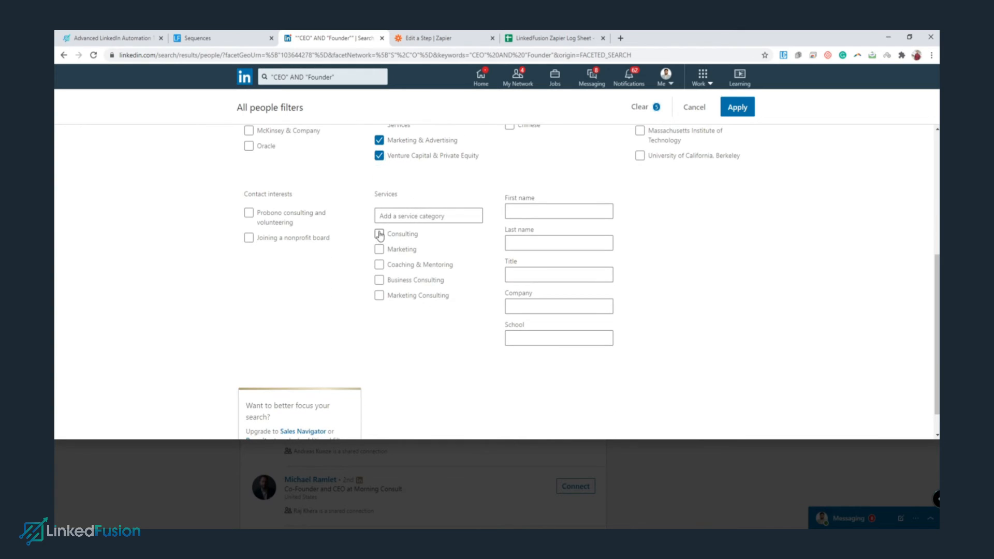
{"action": "left_click", "coordinate": [380, 249]}
{"action": "left_click", "coordinate": [379, 280]}
{"action": "left_click", "coordinate": [379, 295]}
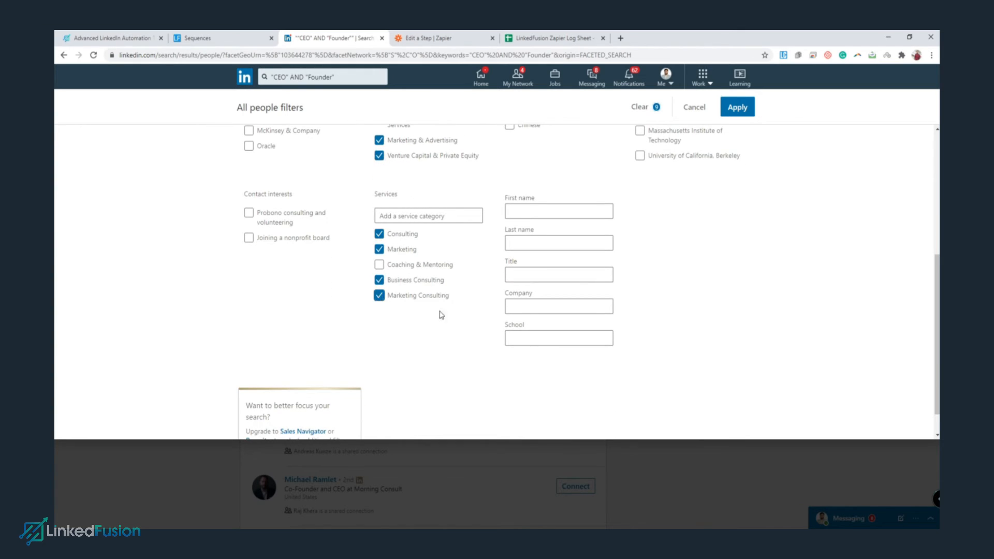
{"action": "left_click", "coordinate": [380, 265]}
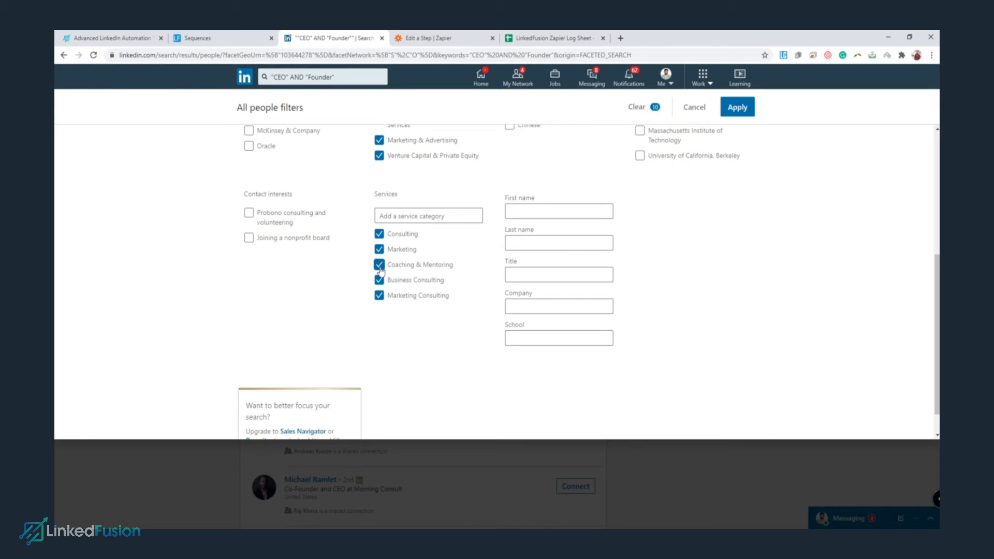
Add the saved CEO/Founder/Owner title query and apply all the filters.
{"action": "left_click", "coordinate": [506, 275]}
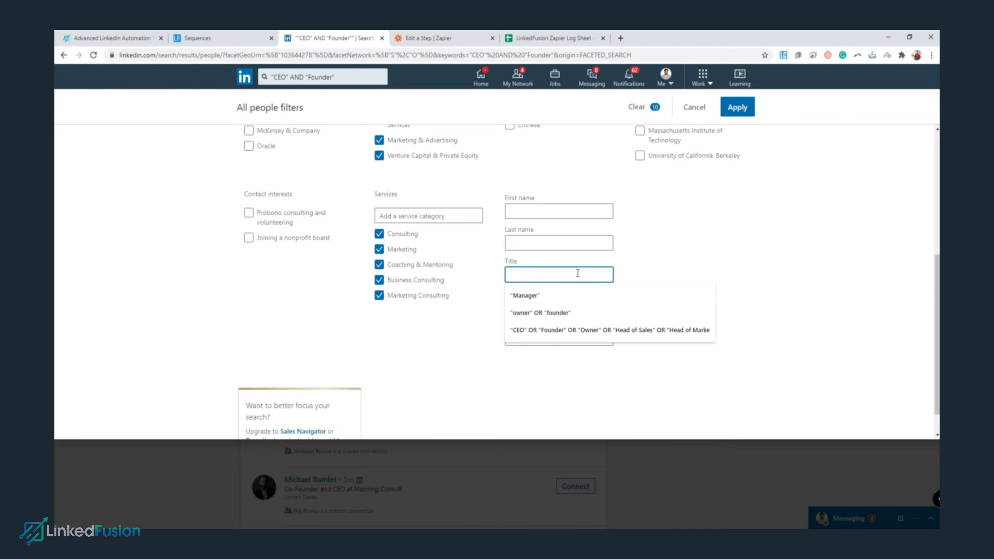
{"action": "left_click", "coordinate": [565, 332]}
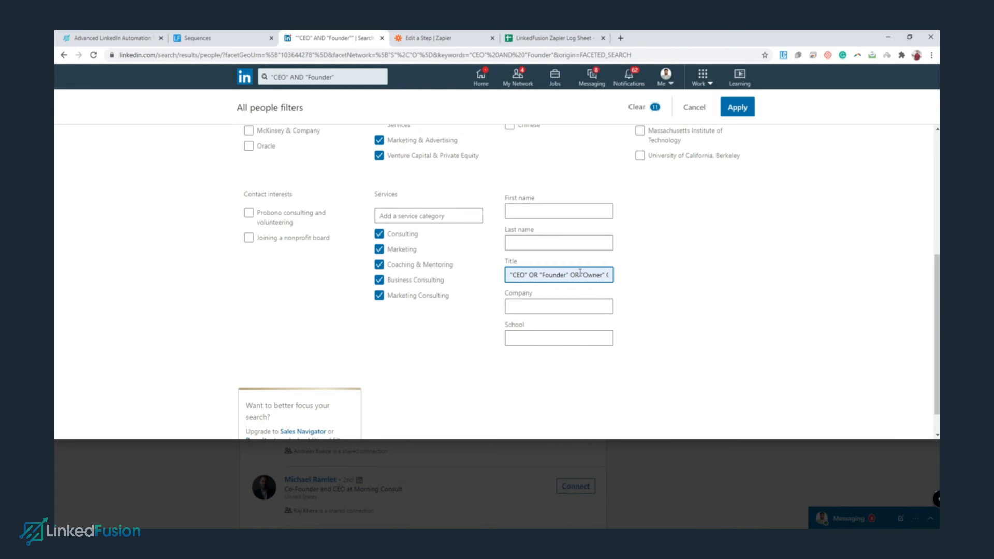
{"action": "scroll", "coordinate": [342, 276], "scroll_direction": "up", "scroll_amount": 5}
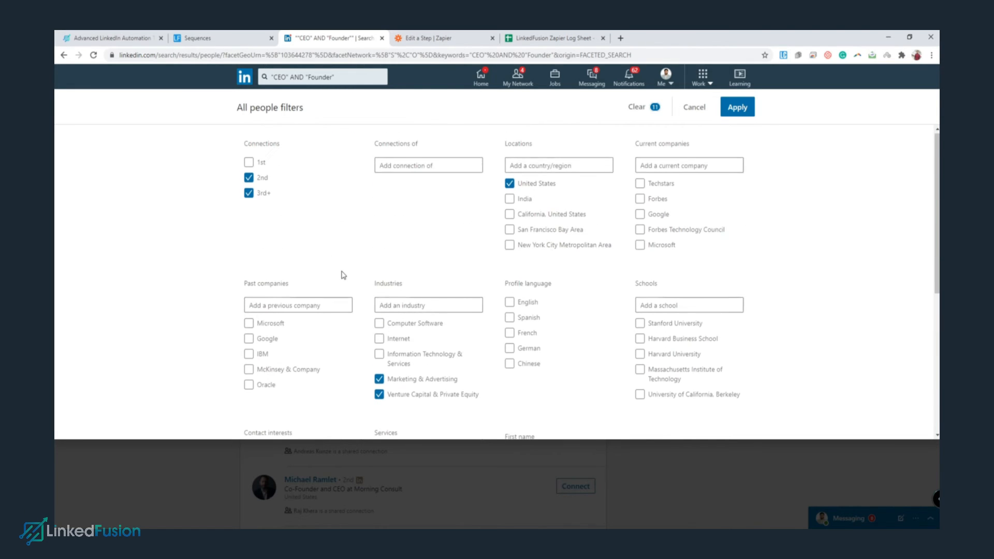
{"action": "scroll", "coordinate": [672, 230], "scroll_direction": "down", "scroll_amount": 5}
{"action": "scroll", "coordinate": [716, 162], "scroll_direction": "up", "scroll_amount": 5}
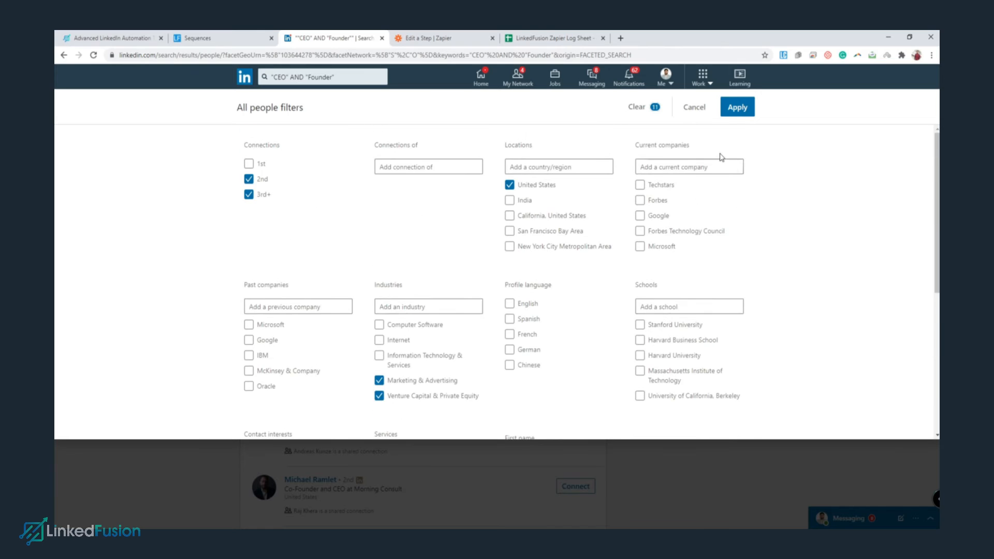
{"action": "left_click", "coordinate": [738, 108]}
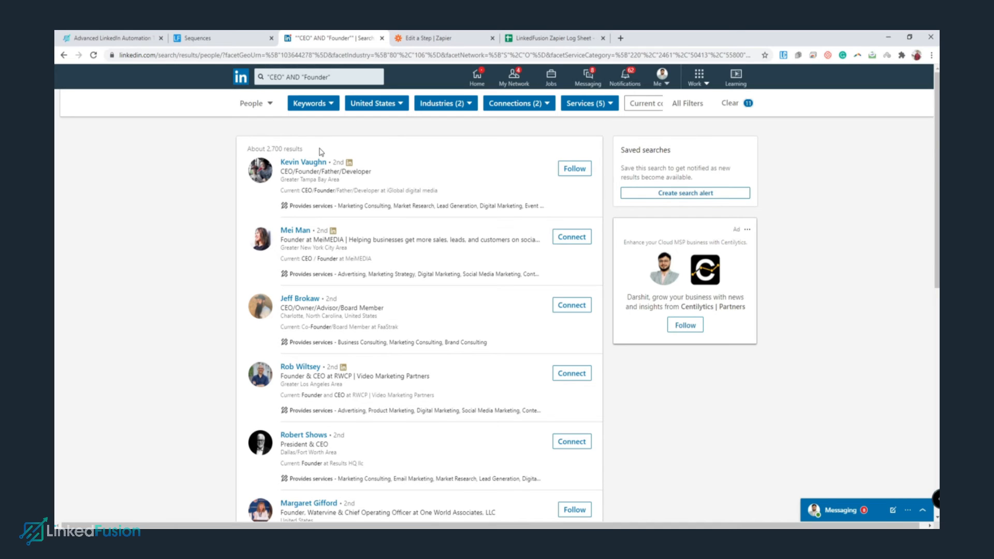
Copy the filtered search's URL and return to the LinkedFusion sequence setup.
{"action": "left_click", "coordinate": [438, 56]}
{"action": "right_click", "coordinate": [438, 55]}
{"action": "left_click", "coordinate": [467, 123]}
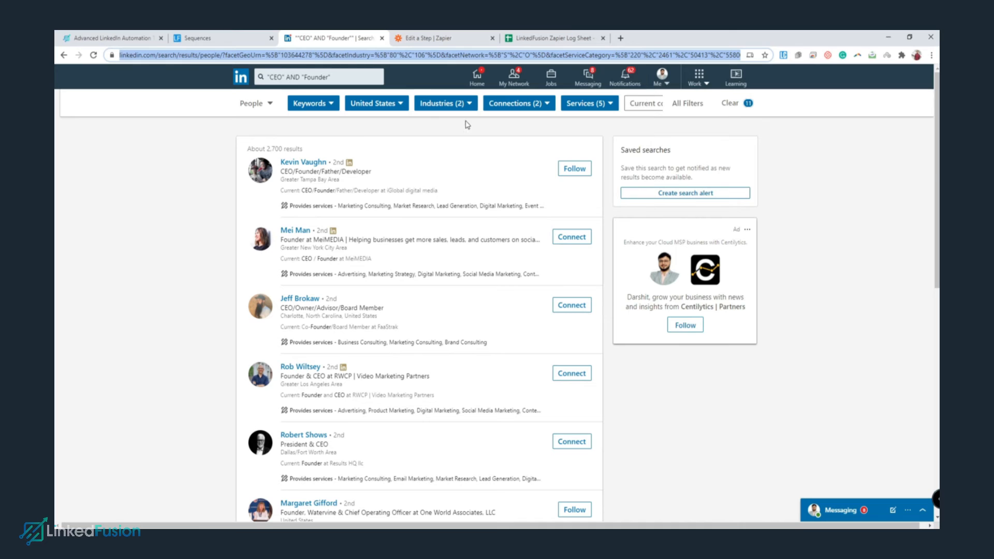
{"action": "left_click", "coordinate": [225, 37]}
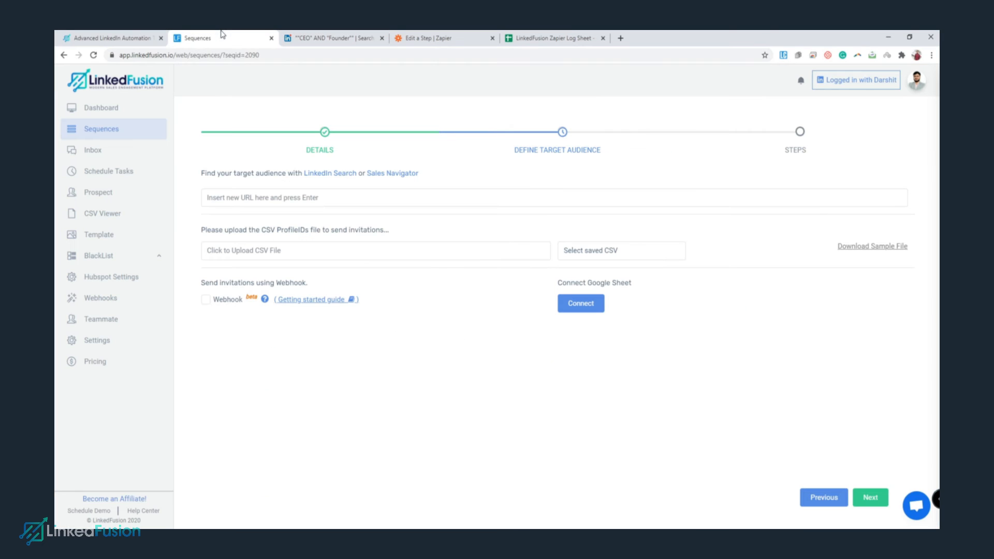
Paste the filtered LinkedIn search URL as the target audience and advance to the Steps stage.
{"action": "right_click", "coordinate": [299, 199]}
{"action": "left_click", "coordinate": [334, 275]}
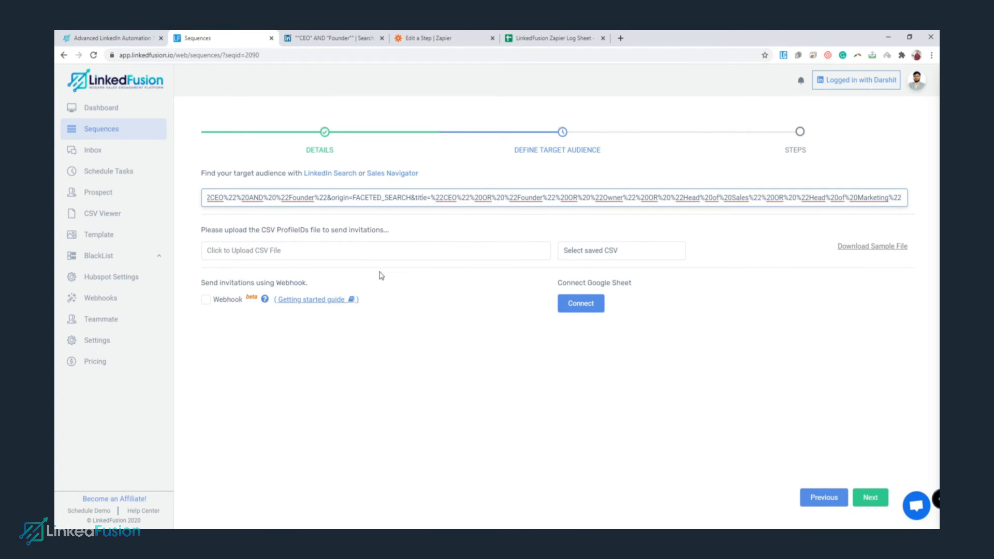
{"action": "key", "text": "Return"}
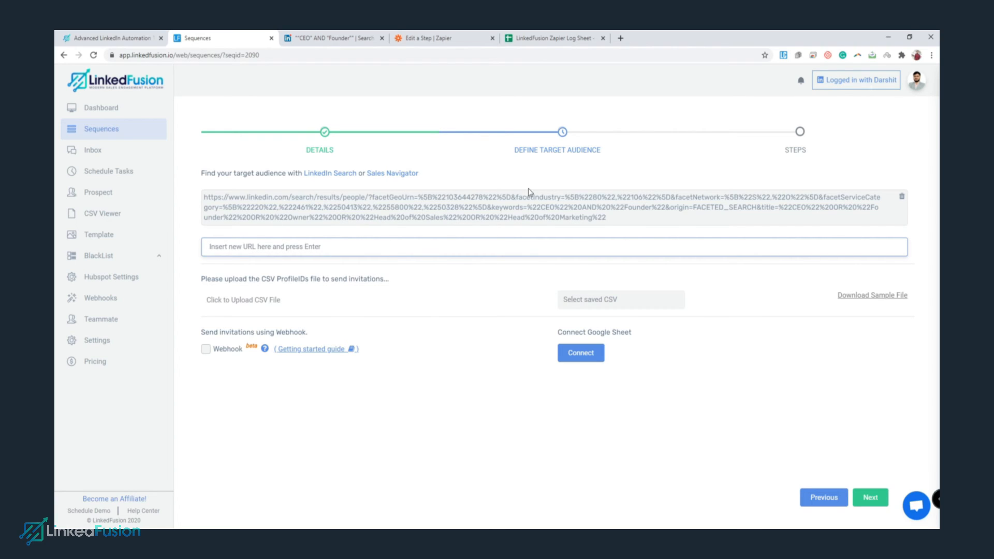
{"action": "left_click", "coordinate": [871, 498]}
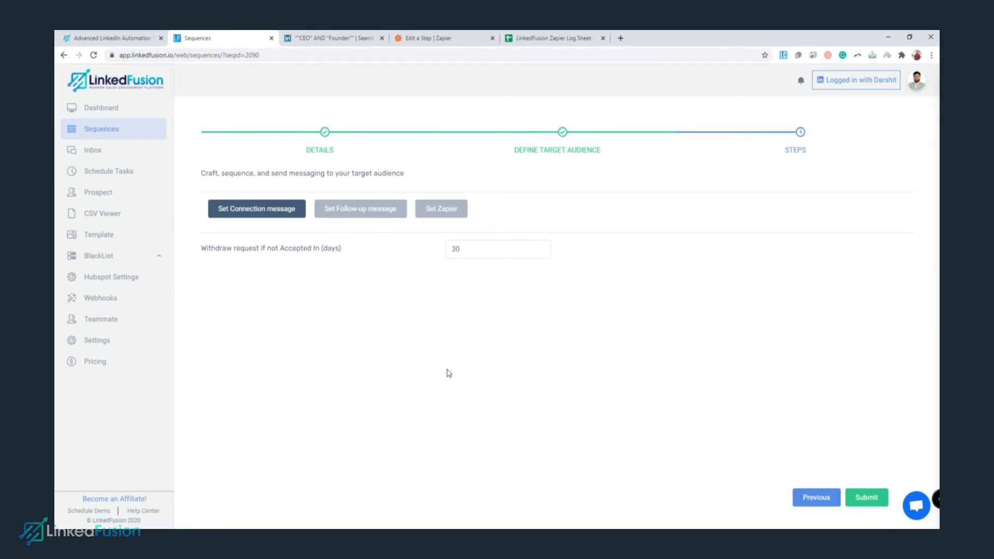
Add a connection request step using the Invitation template.
{"action": "left_click", "coordinate": [269, 213]}
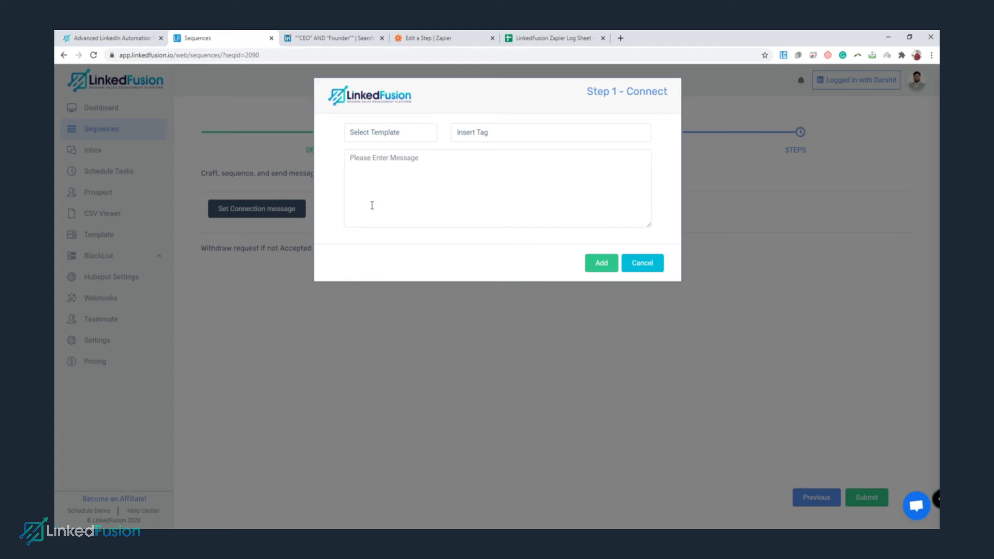
{"action": "left_click", "coordinate": [403, 135]}
{"action": "left_click", "coordinate": [403, 203]}
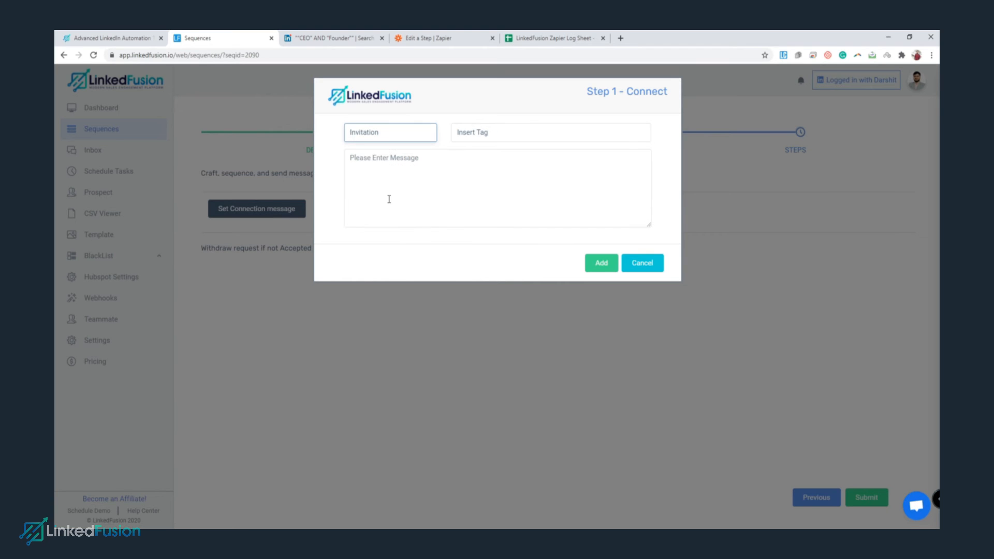
{"action": "left_click", "coordinate": [601, 265]}
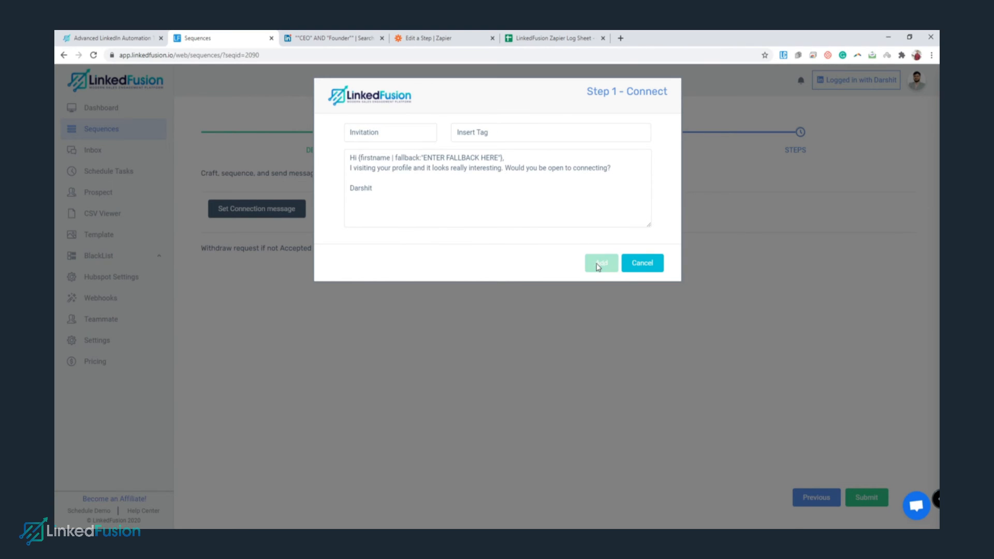
Add two follow-up steps using the 1st and 2nd Follow-Up Message templates.
{"action": "left_click", "coordinate": [381, 255]}
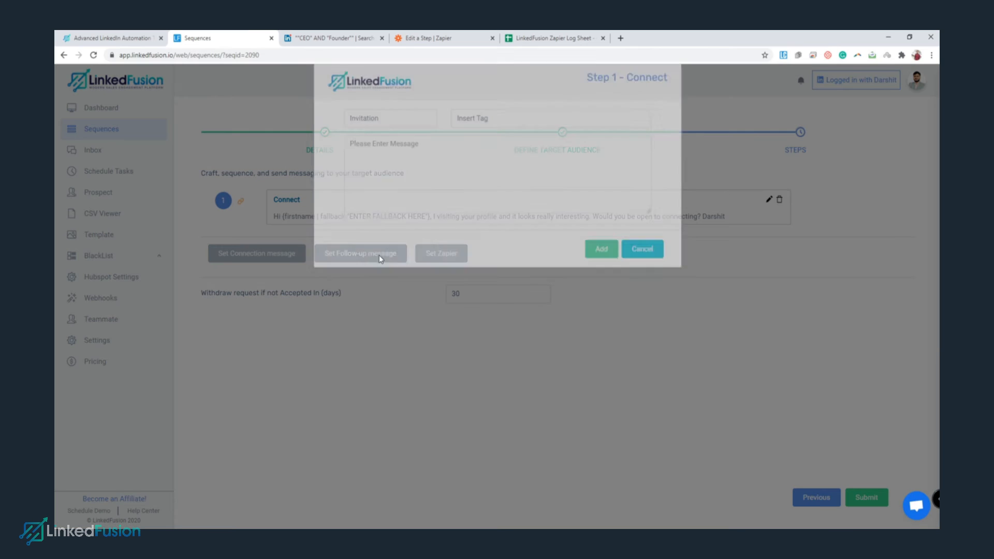
{"action": "left_click", "coordinate": [416, 136]}
{"action": "left_click", "coordinate": [397, 211]}
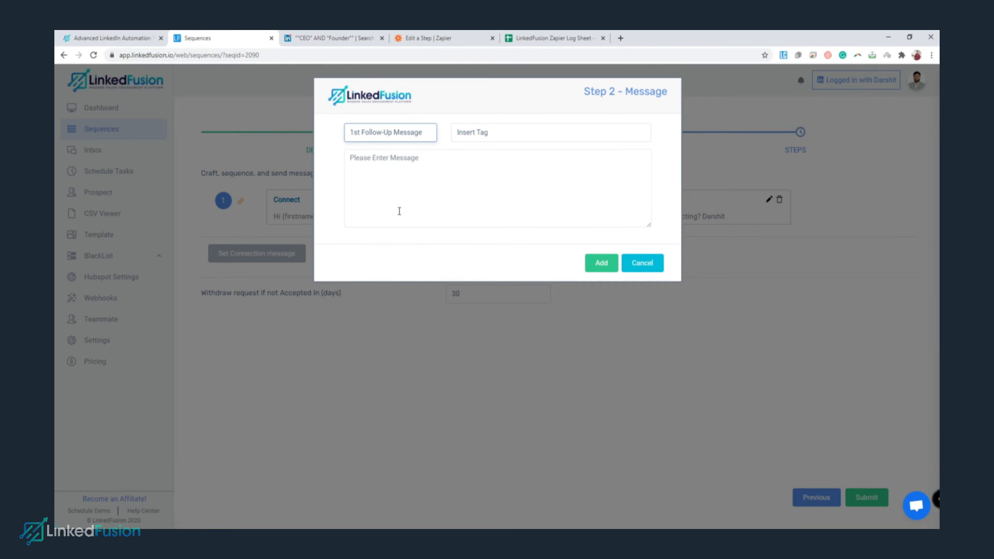
{"action": "left_click", "coordinate": [600, 263]}
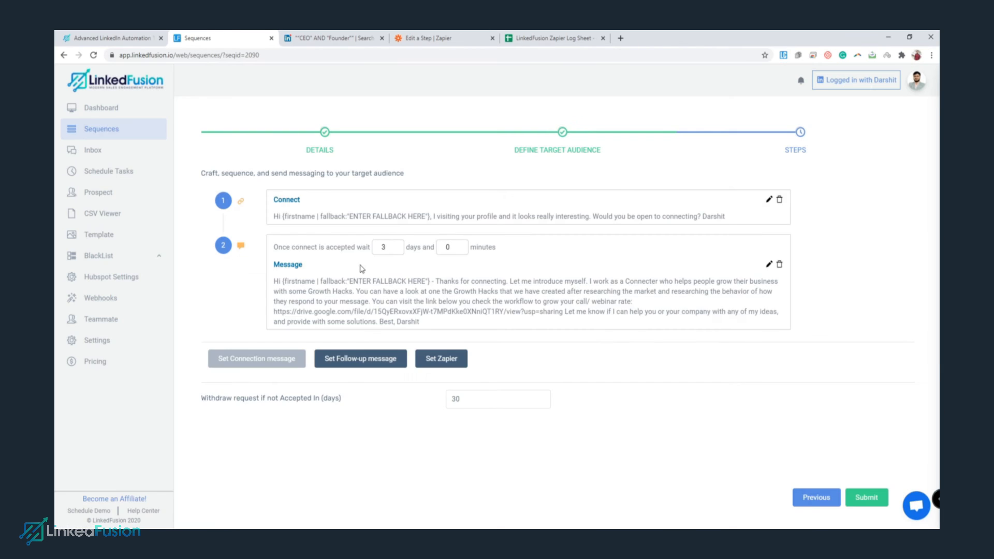
{"action": "left_click", "coordinate": [403, 359]}
{"action": "left_click", "coordinate": [407, 138]}
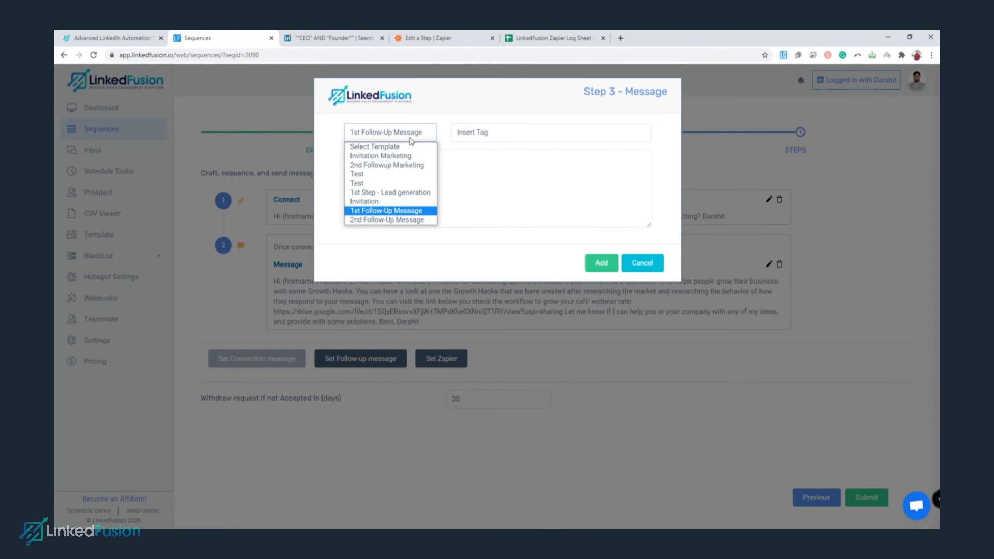
{"action": "left_click", "coordinate": [409, 221]}
{"action": "left_click", "coordinate": [610, 263]}
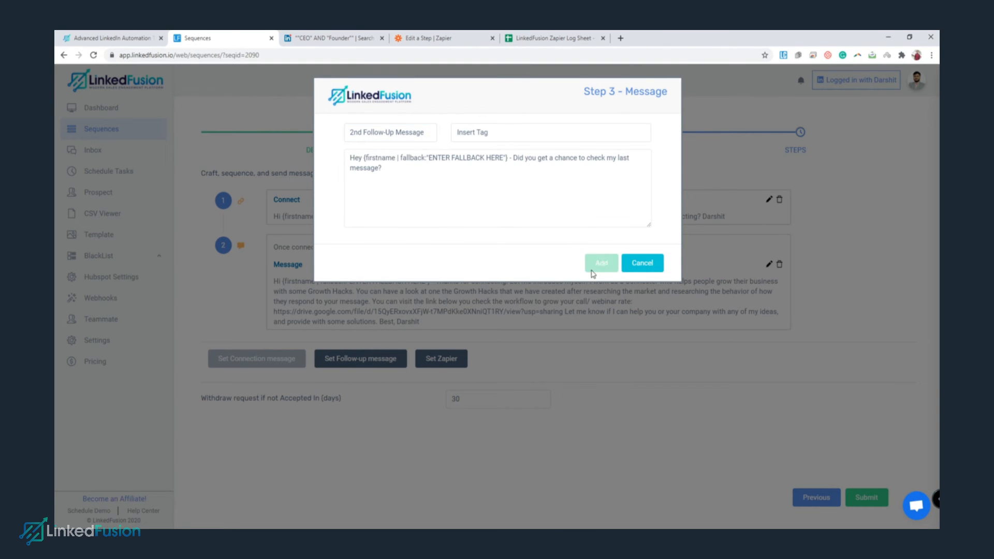
Set the first follow-up wait to 0 days 15 minutes and the second to 4 days.
{"action": "double_click", "coordinate": [392, 251]}
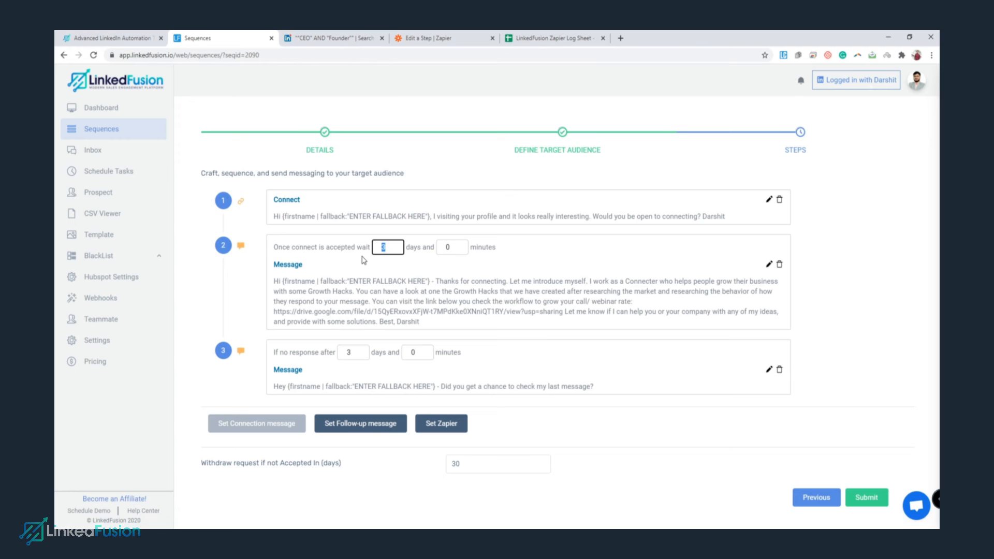
{"action": "type", "text": "0"}
{"action": "key", "text": "Tab"}
{"action": "double_click", "coordinate": [355, 355]}
{"action": "type", "text": "4"}
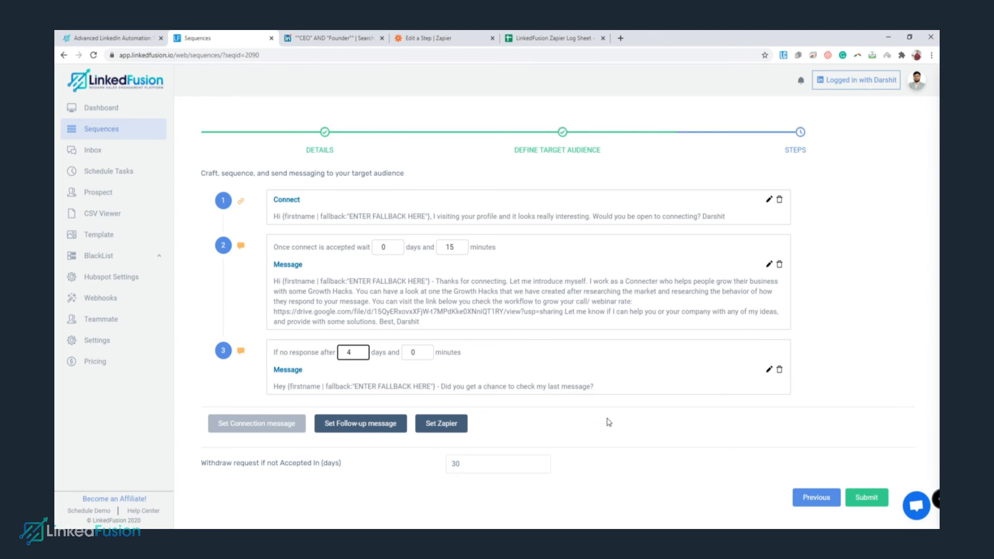
{"action": "left_click", "coordinate": [551, 383]}
Change the withdraw period to 10 days and submit the sequence.
{"action": "double_click", "coordinate": [463, 465]}
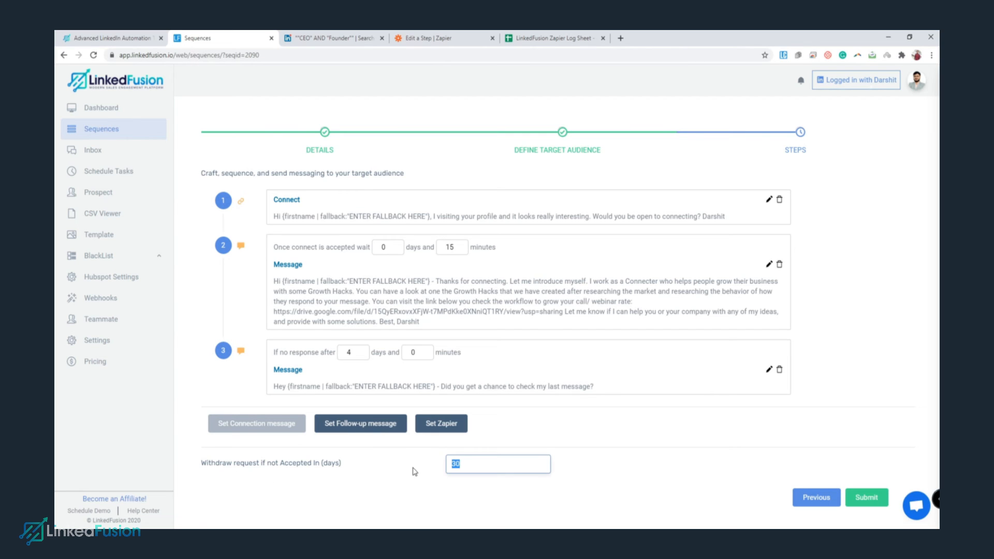
{"action": "type", "text": "10"}
{"action": "left_click", "coordinate": [415, 472]}
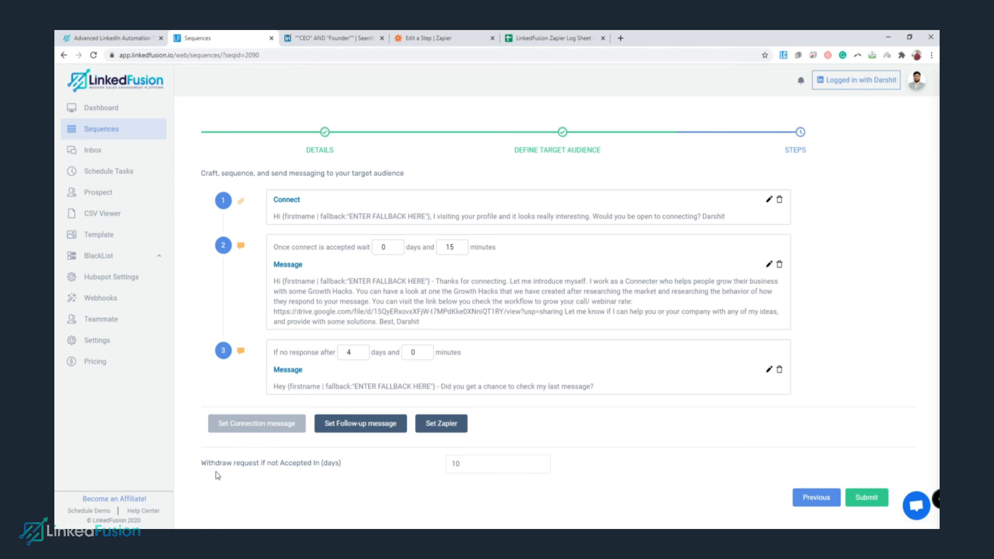
{"action": "left_click", "coordinate": [867, 498]}
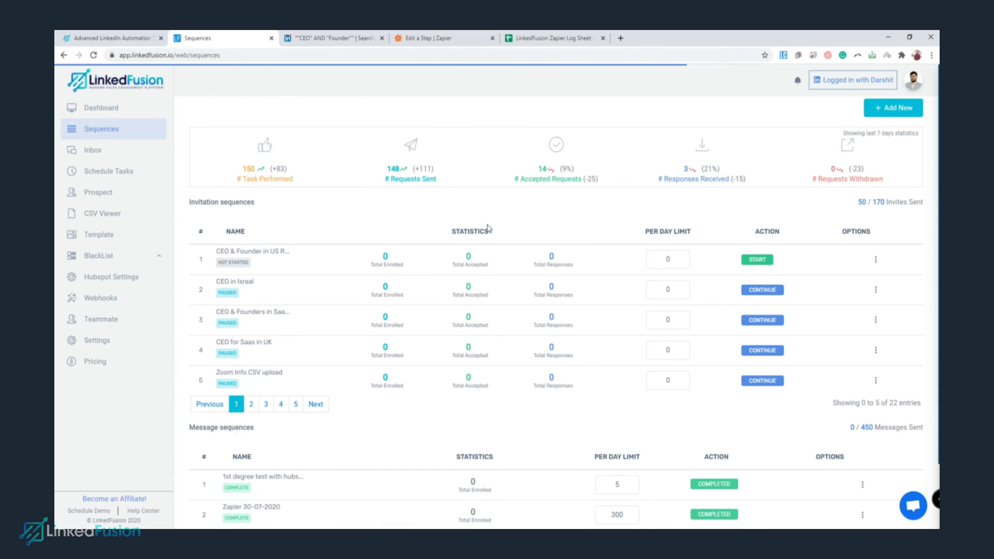
Delete test row 2 from the LinkedFusion Zapier Log Sheet, then return to LinkedFusion Sequences.
{"action": "left_click", "coordinate": [423, 39]}
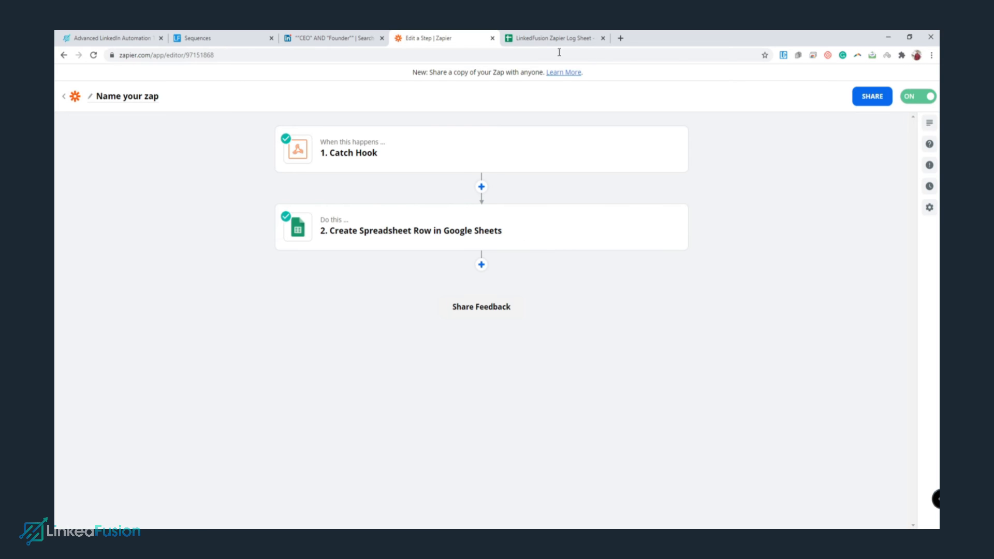
{"action": "left_click", "coordinate": [546, 38]}
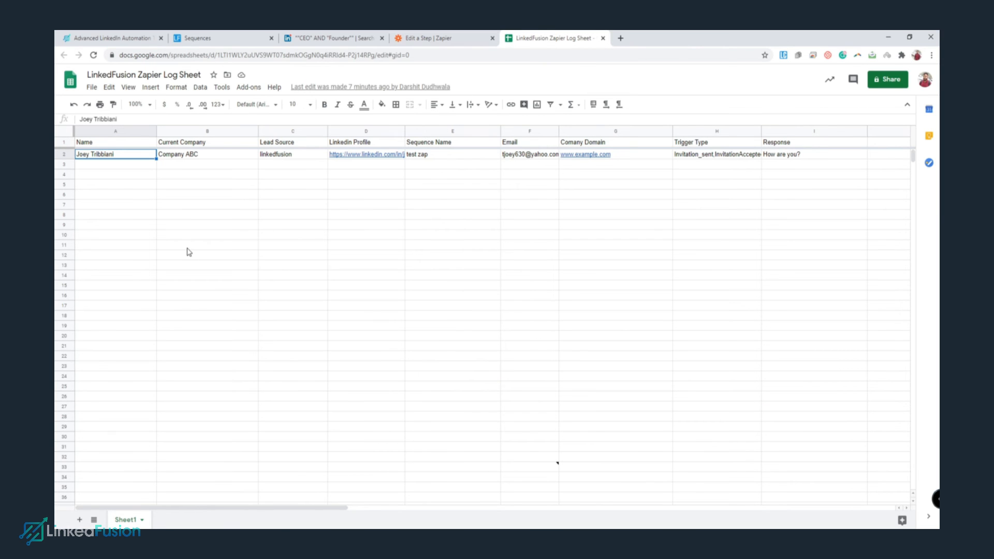
{"action": "left_click", "coordinate": [64, 154]}
{"action": "right_click", "coordinate": [64, 154]}
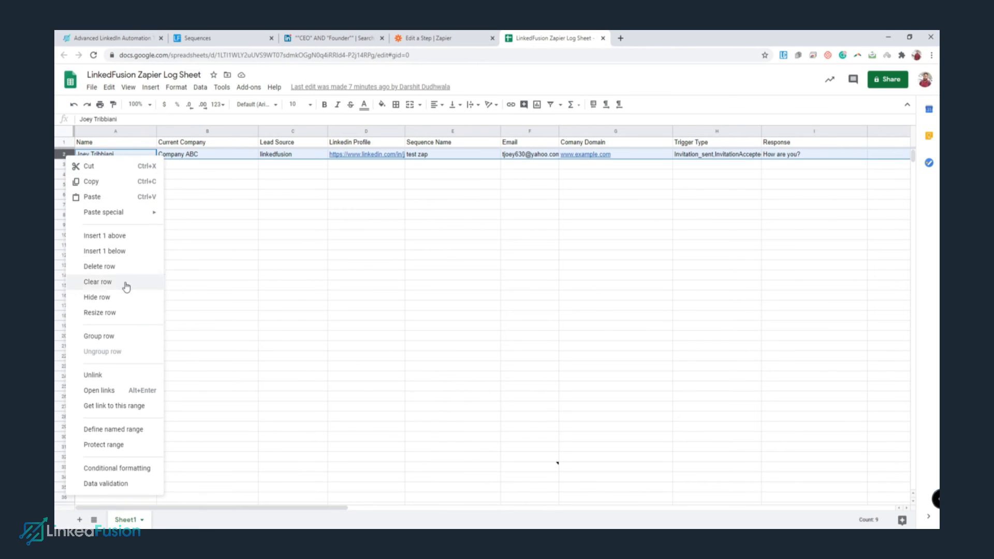
{"action": "left_click", "coordinate": [104, 266]}
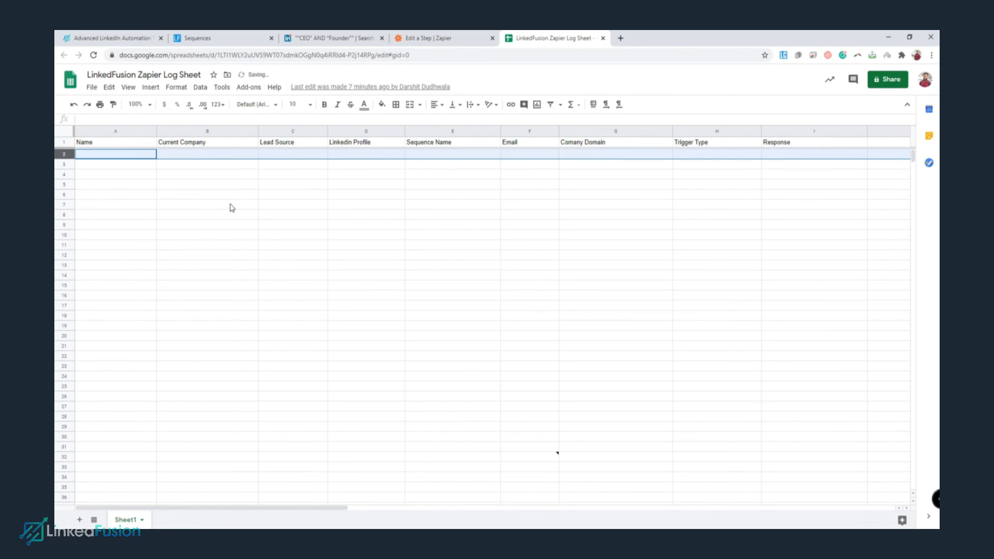
{"action": "left_click", "coordinate": [232, 208]}
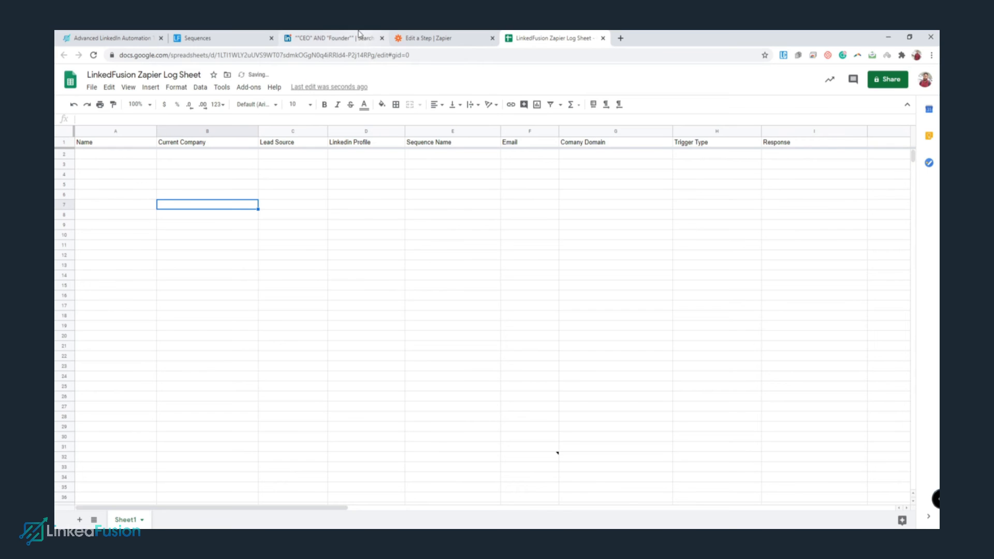
{"action": "left_click", "coordinate": [360, 35]}
{"action": "left_click", "coordinate": [222, 38]}
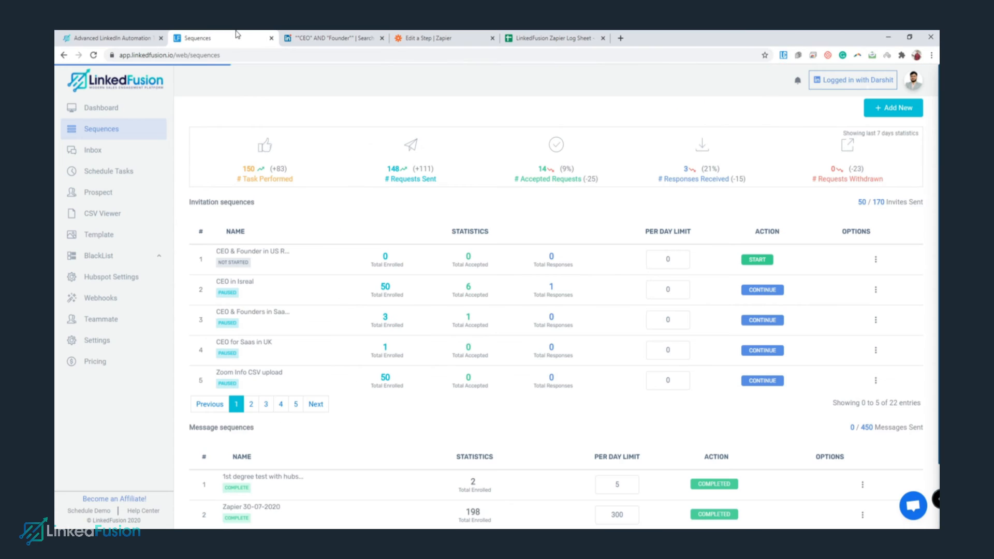
Give the first sequence a 50 per-day limit, start it, and check the log sheet for its row.
{"action": "double_click", "coordinate": [668, 261]}
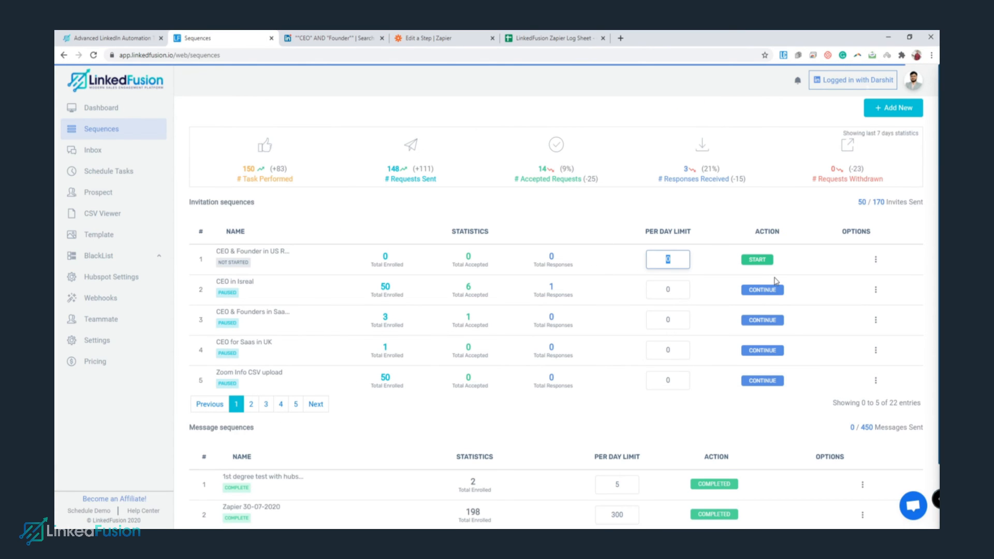
{"action": "left_click", "coordinate": [763, 260]}
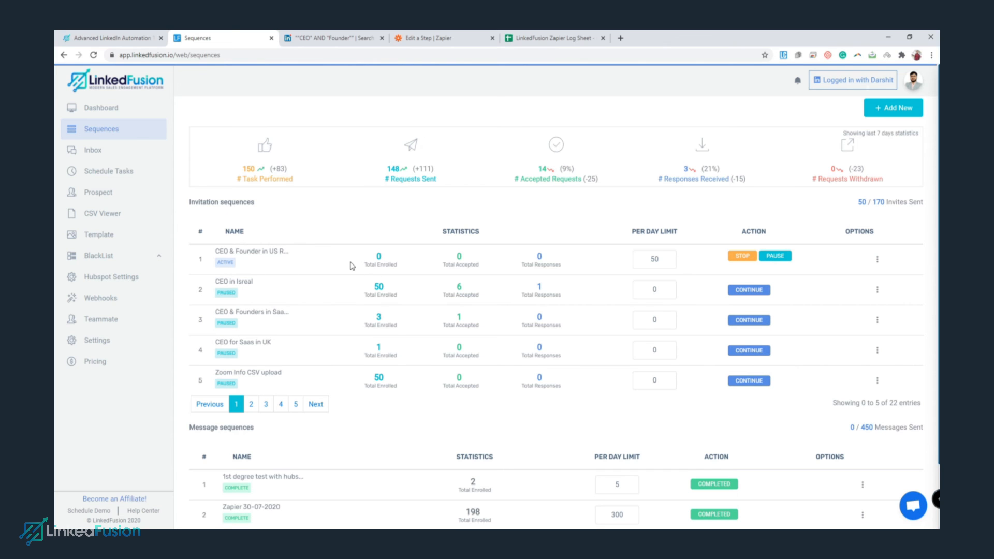
{"action": "left_click", "coordinate": [543, 36]}
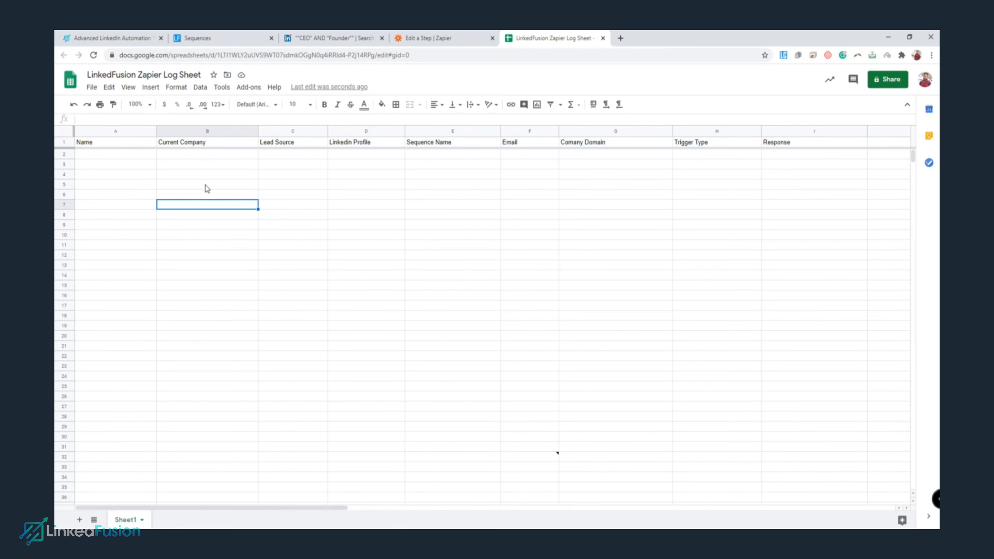
{"action": "left_click", "coordinate": [244, 38]}
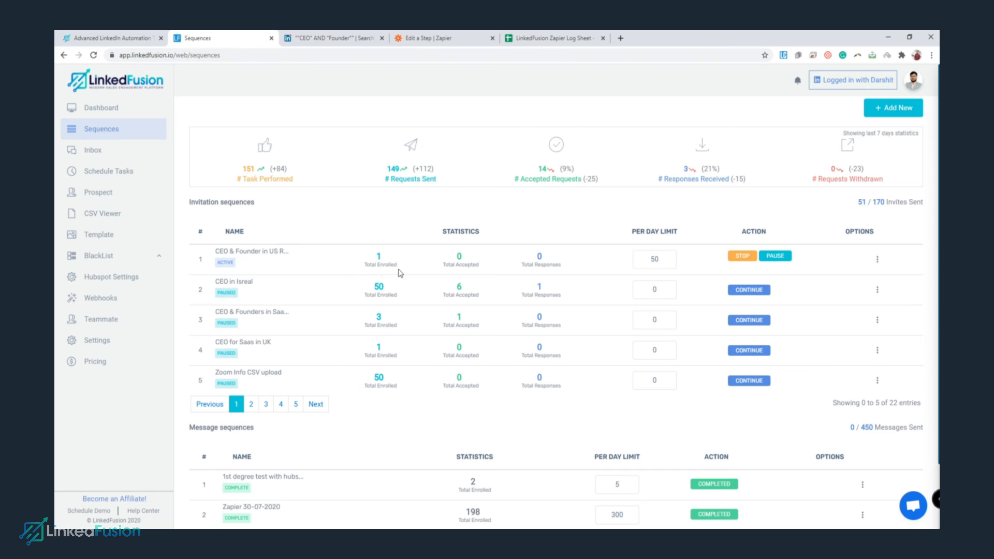
{"action": "left_click", "coordinate": [529, 38]}
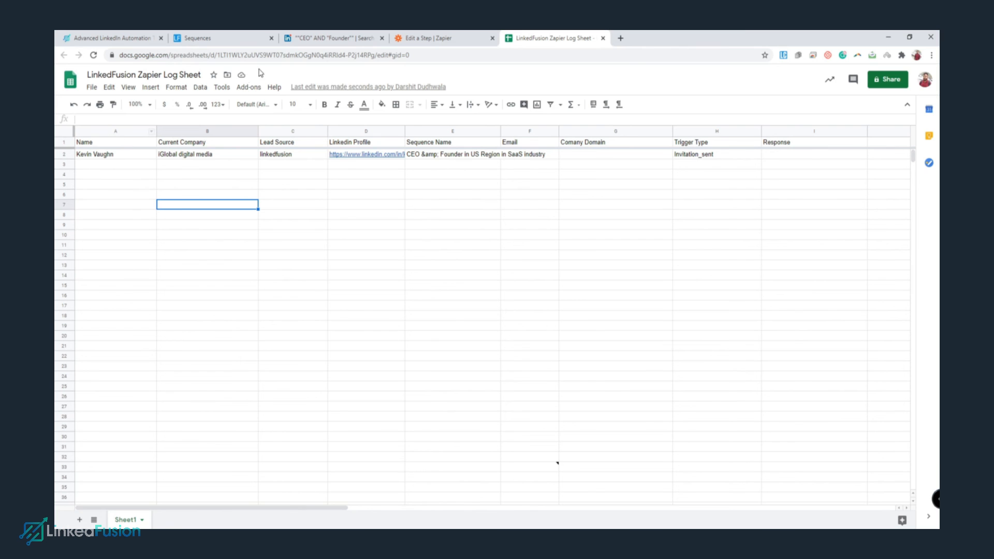
Open the sequence's Activity Log and widen the log sheet's Sequence Name column E.
{"action": "left_click", "coordinate": [234, 44]}
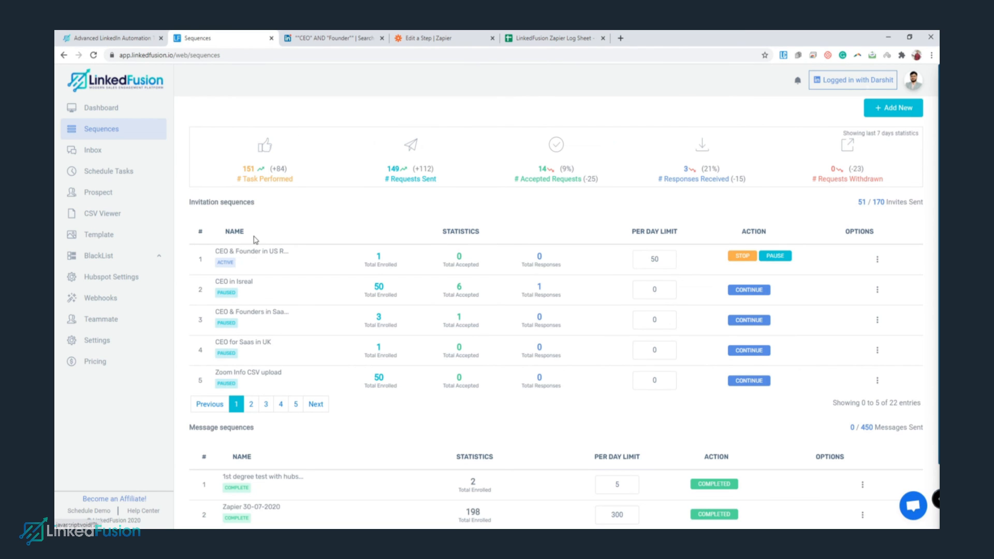
{"action": "left_click", "coordinate": [277, 255]}
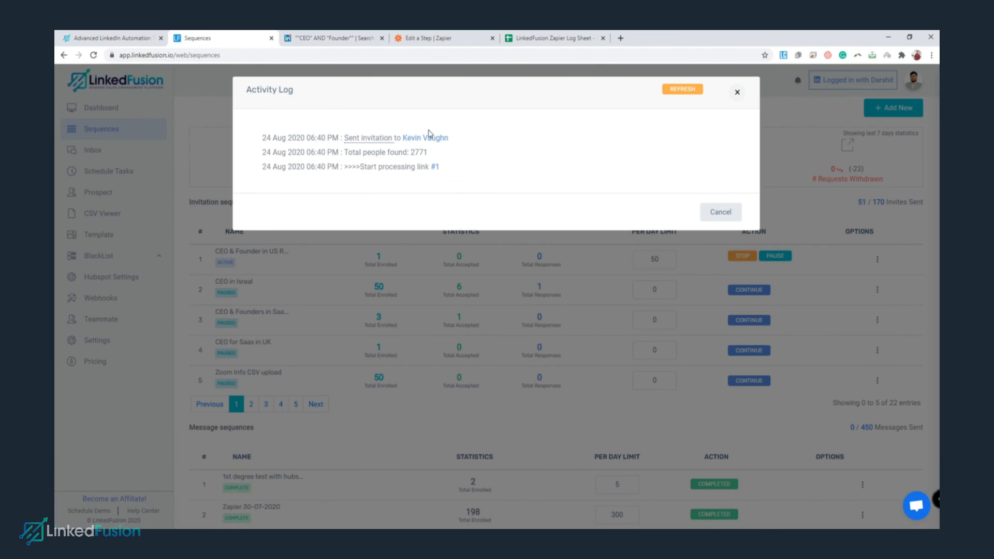
{"action": "left_click", "coordinate": [549, 38]}
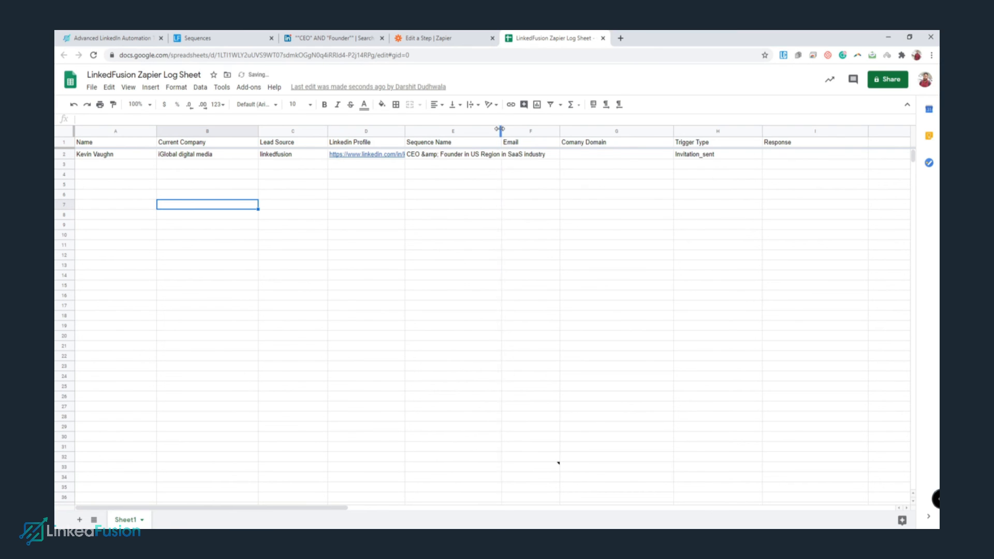
{"action": "left_click_drag", "start_coordinate": [499, 129], "coordinate": [548, 130]}
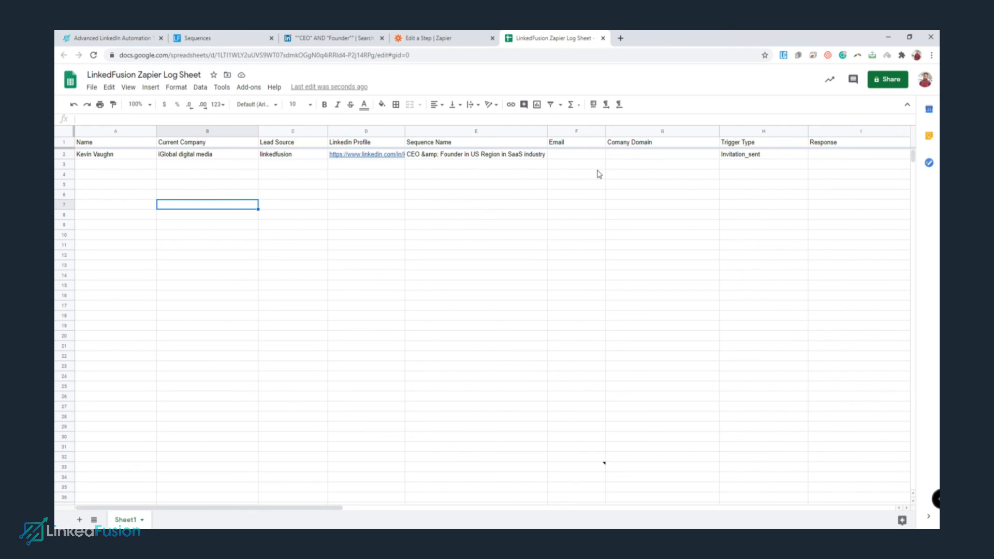
{"action": "left_click", "coordinate": [251, 36]}
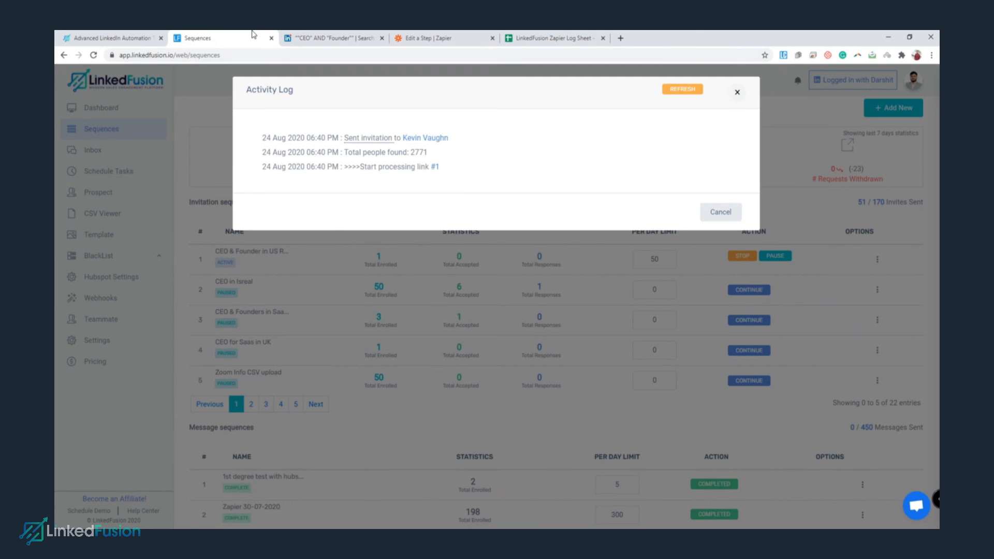
Refresh and close the Activity Log, then open and dismiss the support chat.
{"action": "left_click", "coordinate": [683, 89]}
{"action": "left_click", "coordinate": [737, 93]}
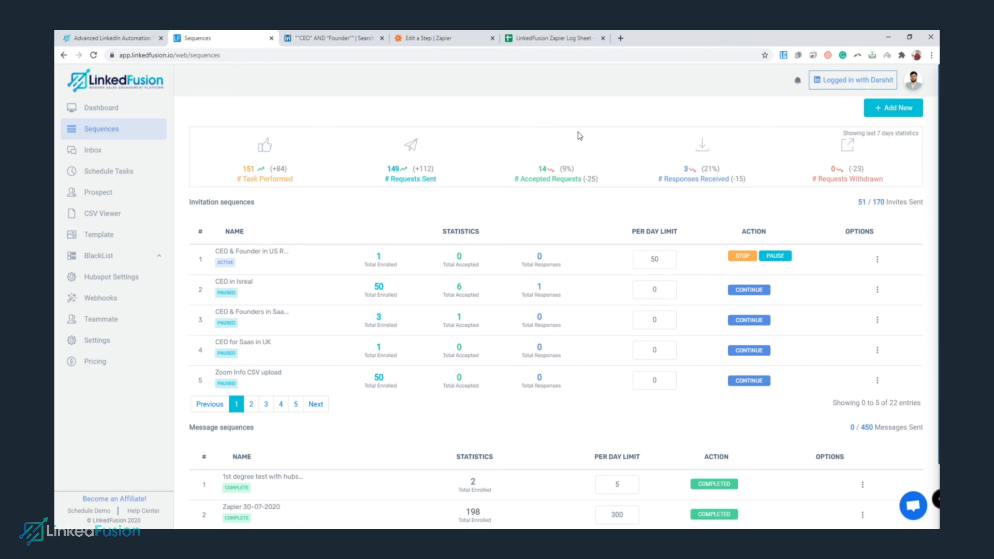
{"action": "left_click", "coordinate": [913, 505]}
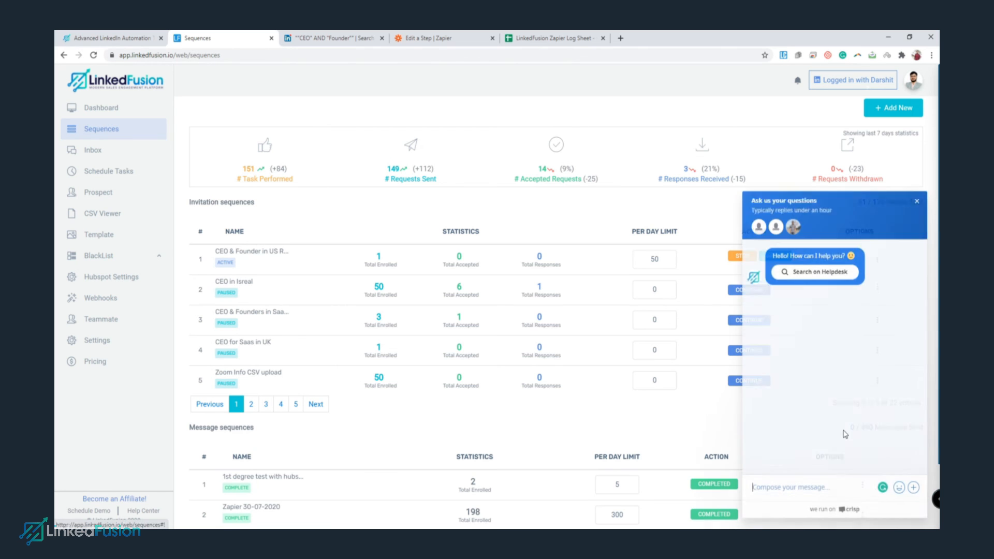
{"action": "left_click", "coordinate": [916, 200]}
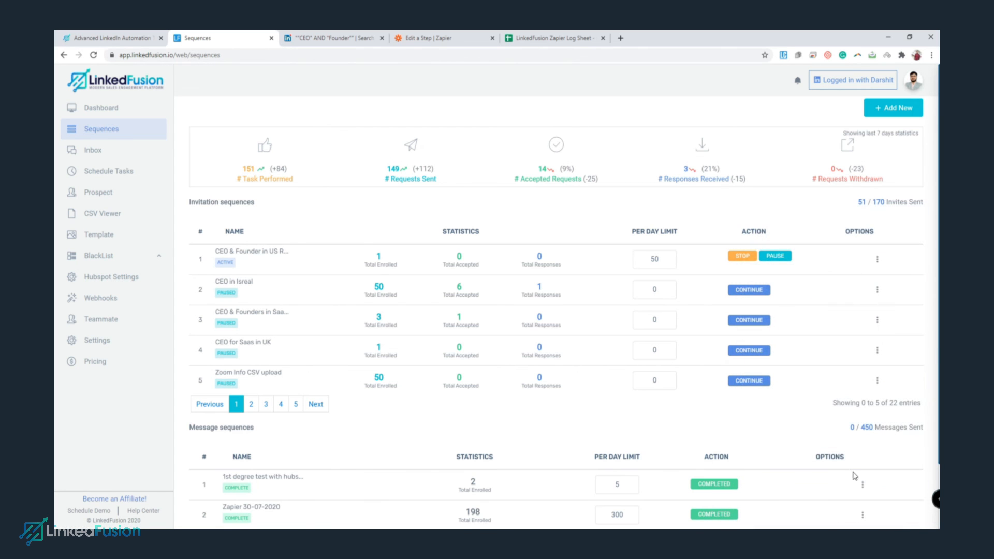